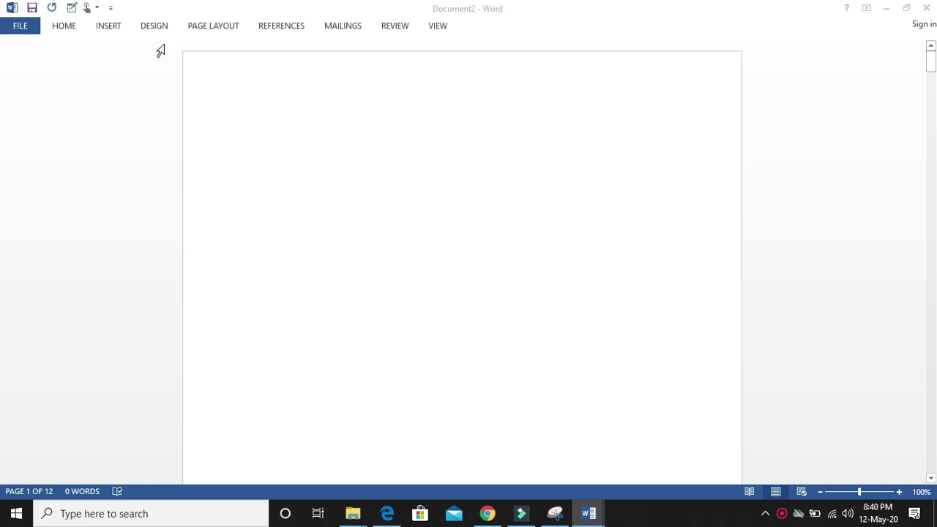
Step: Open the Insert Table of Figures dialog from the References tab
{"action": "left_click", "coordinate": [100, 29]}
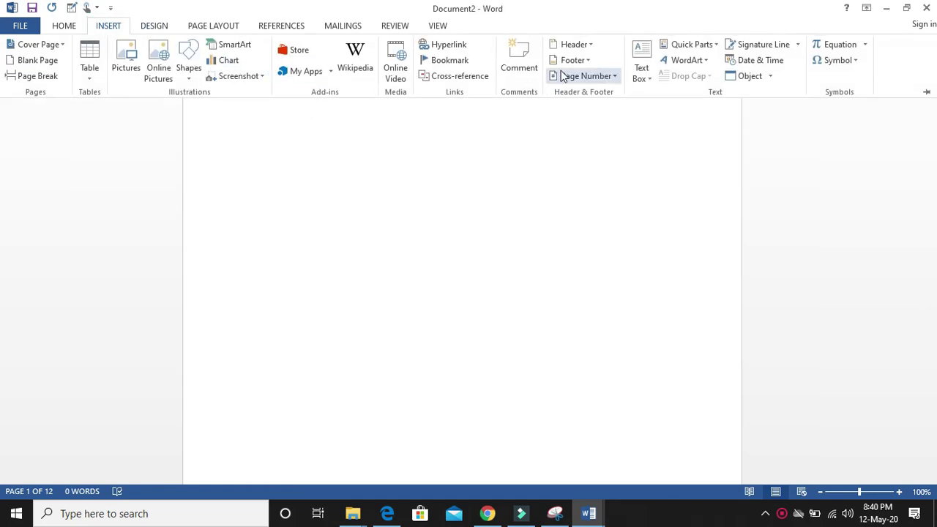
{"action": "left_click", "coordinate": [274, 28]}
{"action": "left_click", "coordinate": [273, 28]}
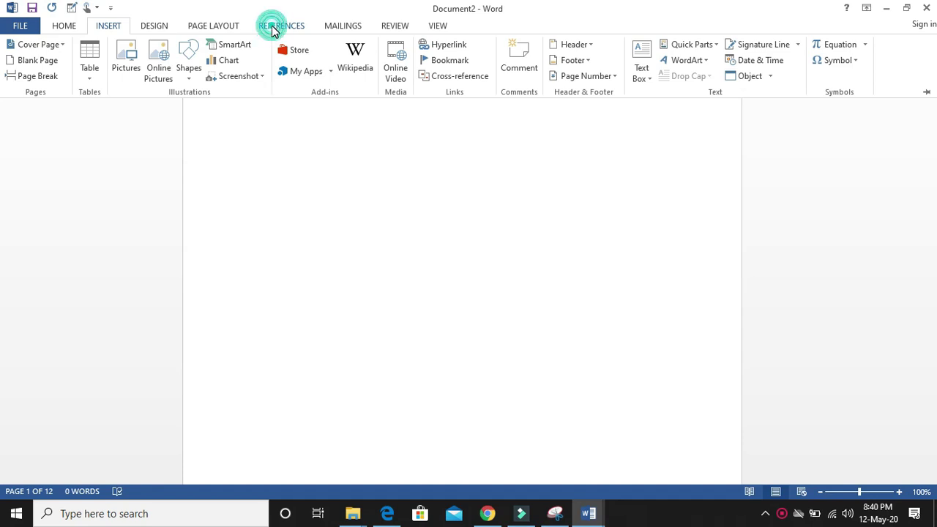
{"action": "left_click", "coordinate": [274, 24]}
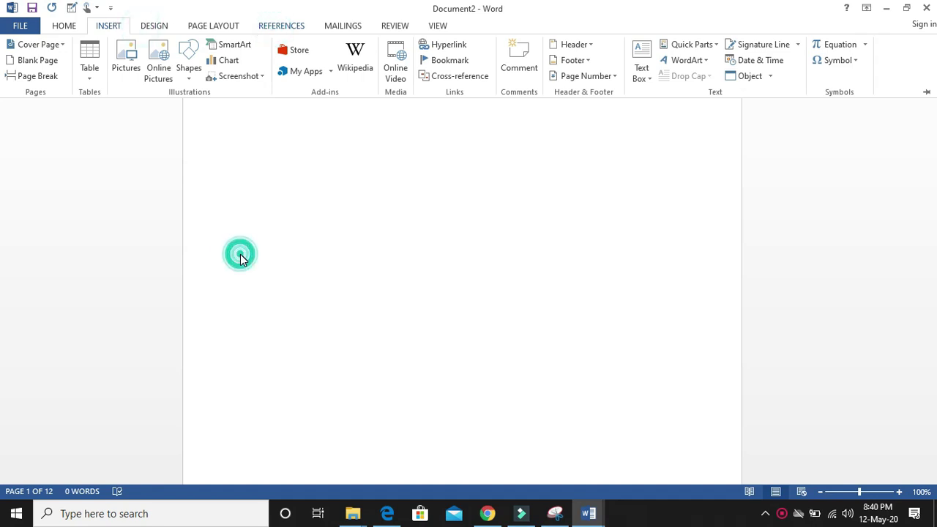
{"action": "double_click", "coordinate": [271, 27]}
{"action": "left_click", "coordinate": [272, 28]}
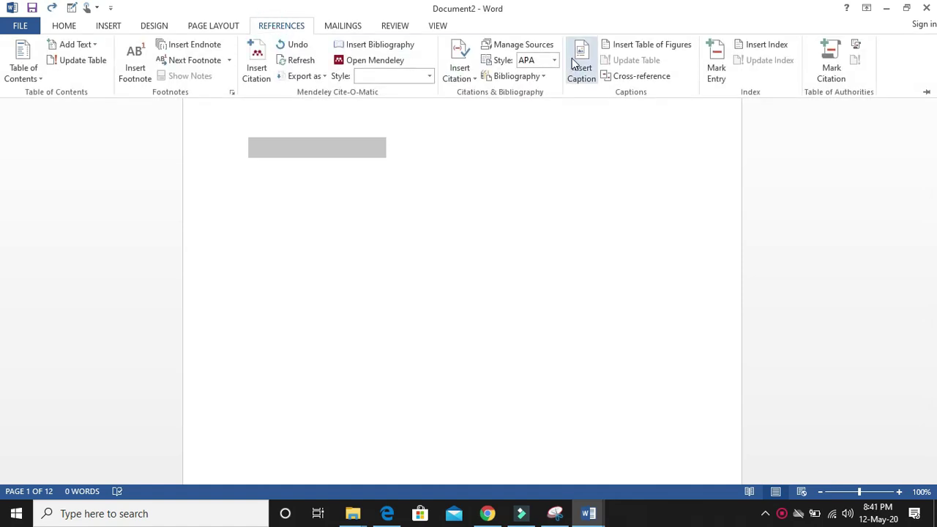
{"action": "left_click", "coordinate": [620, 46]}
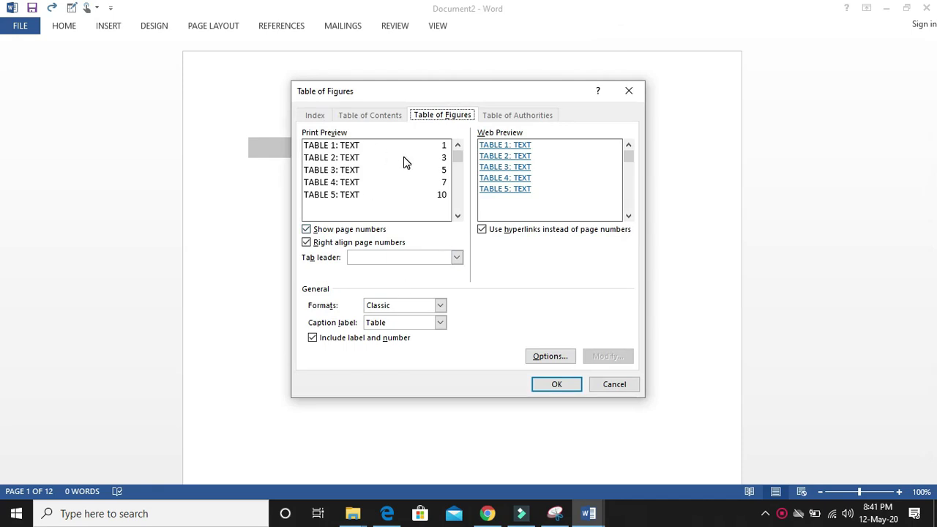
Step: List Figure captions with underscore tab leaders and insert the table of figures
{"action": "left_click", "coordinate": [441, 324]}
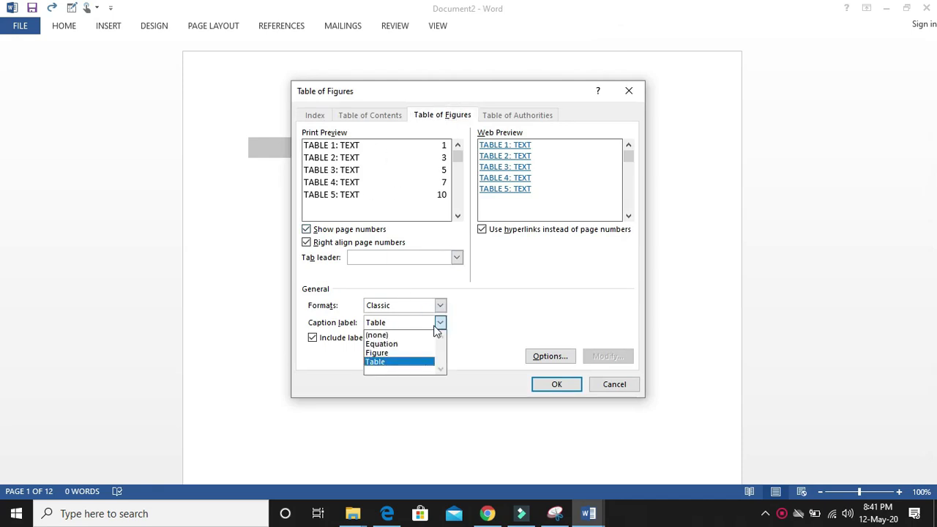
{"action": "left_click", "coordinate": [390, 354]}
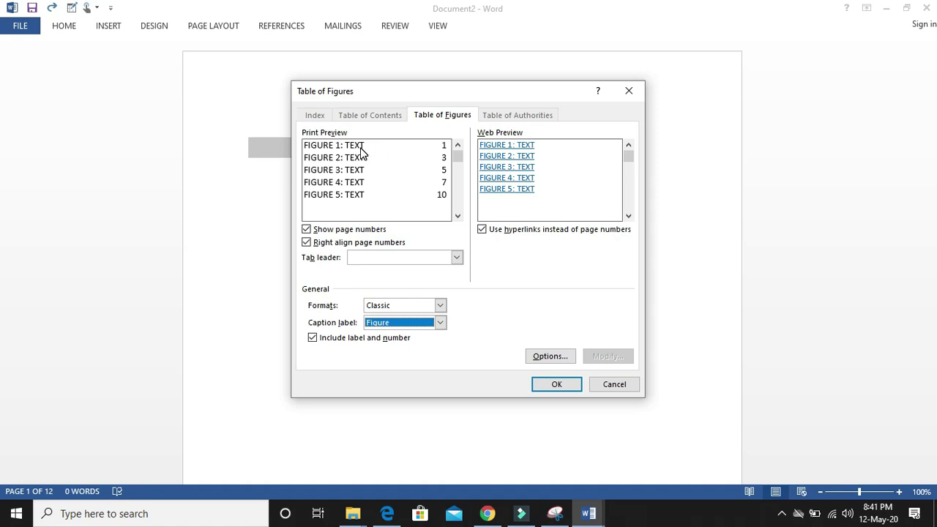
{"action": "left_click", "coordinate": [457, 257]}
{"action": "left_click", "coordinate": [404, 279]}
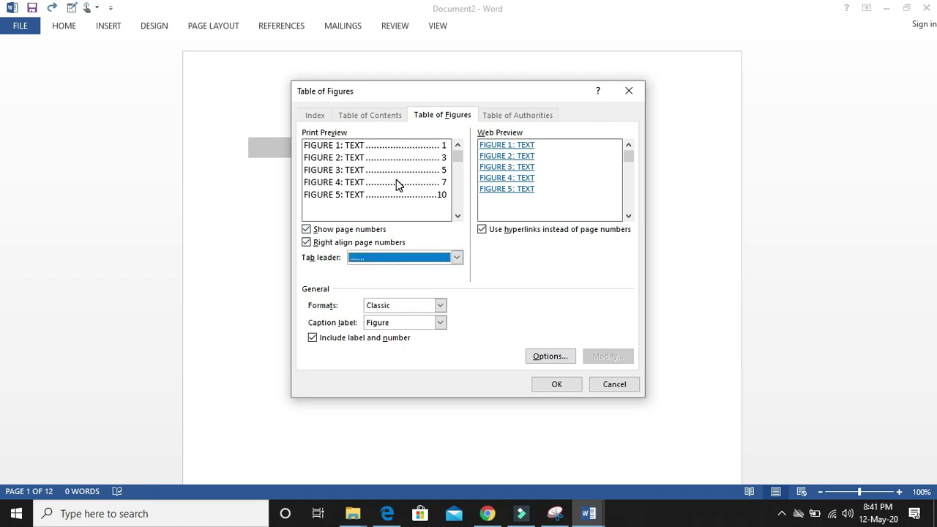
{"action": "left_click", "coordinate": [457, 257]}
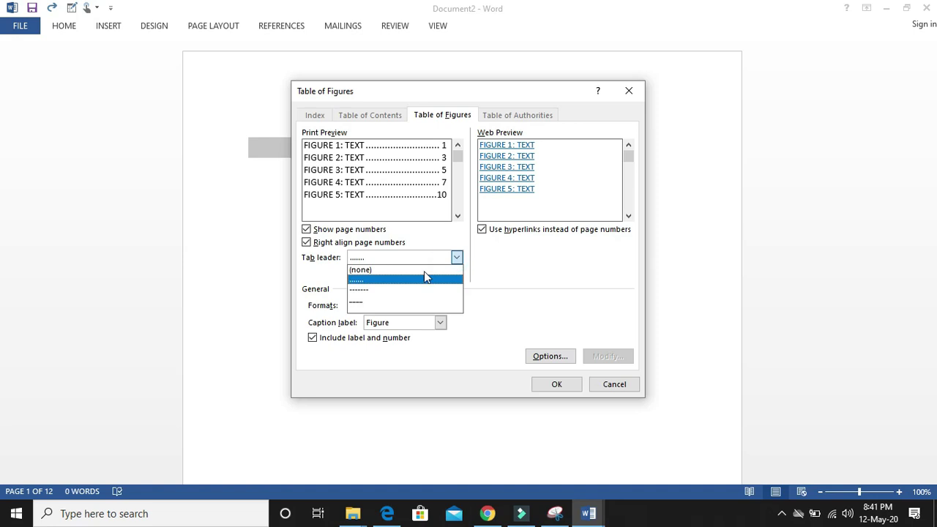
{"action": "left_click", "coordinate": [389, 287]}
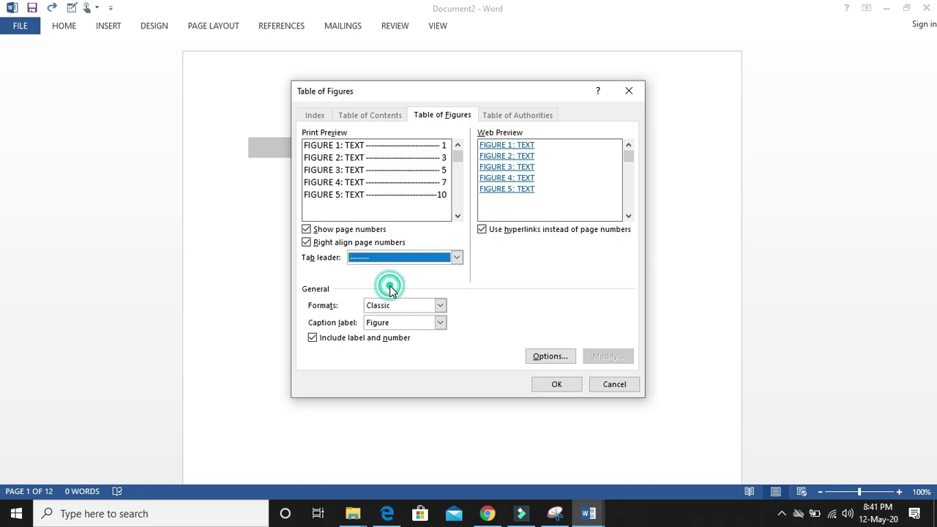
{"action": "left_click", "coordinate": [458, 256]}
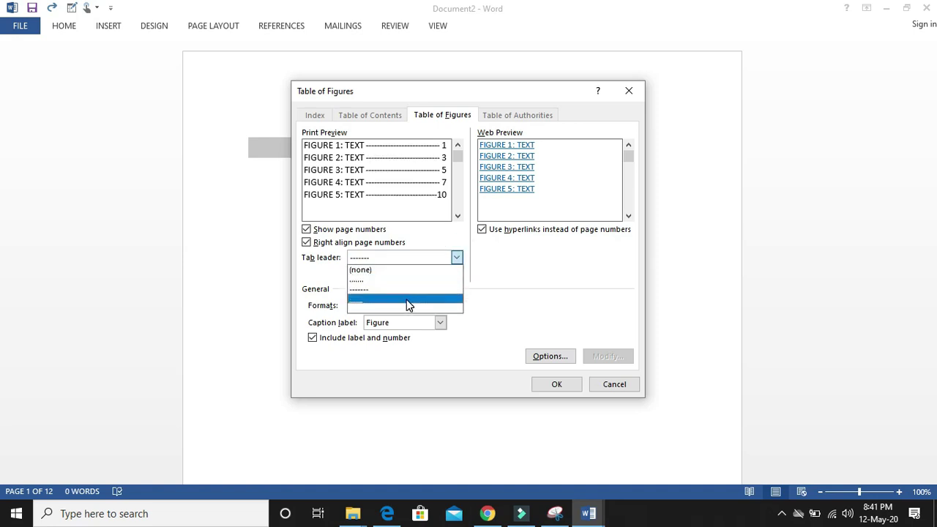
{"action": "left_click", "coordinate": [408, 300]}
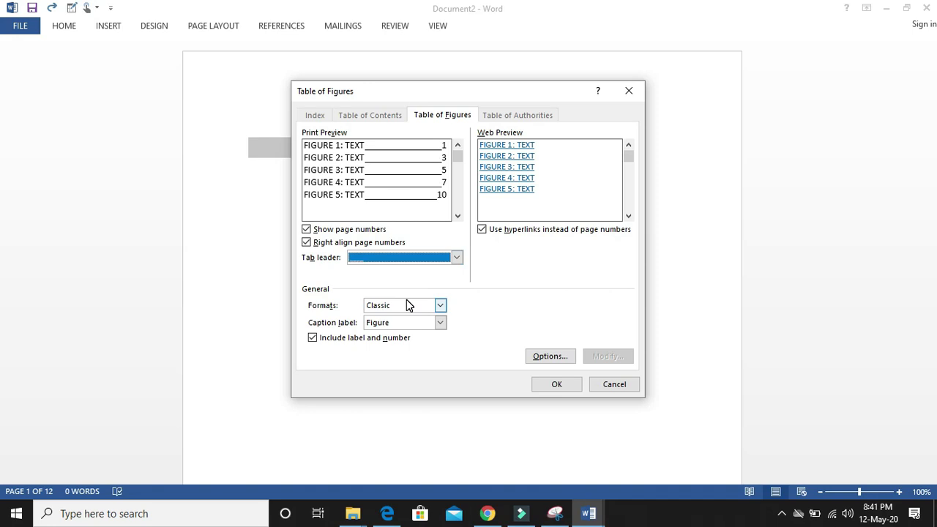
{"action": "left_click", "coordinate": [552, 385]}
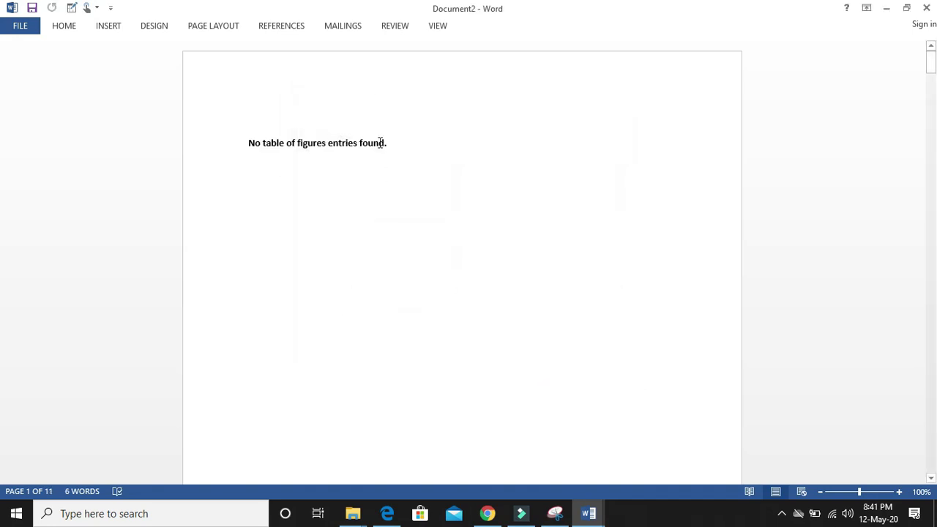
Step: Add blank lines above the table of figures field for the 'List of Figures' heading
{"action": "triple_click", "coordinate": [347, 141]}
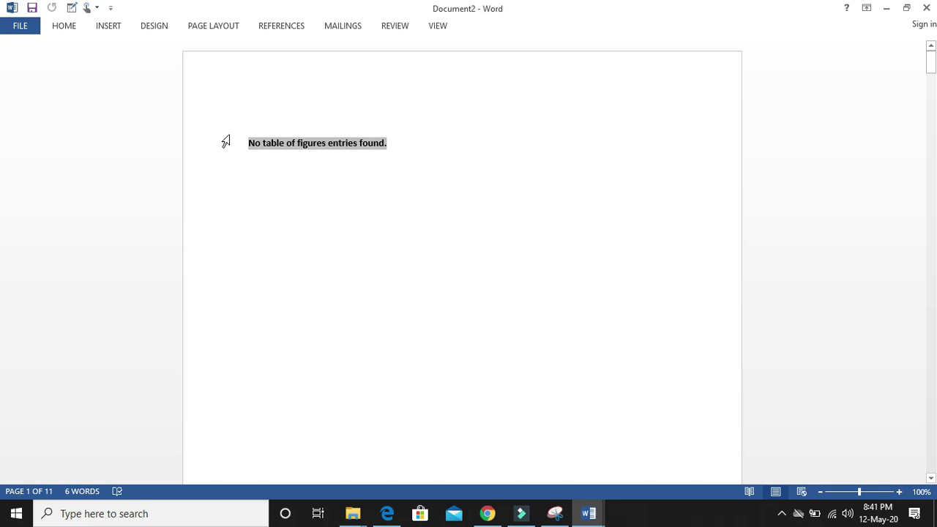
{"action": "left_click", "coordinate": [245, 152]}
{"action": "key", "text": "Return"}
{"action": "key", "text": "Up"}
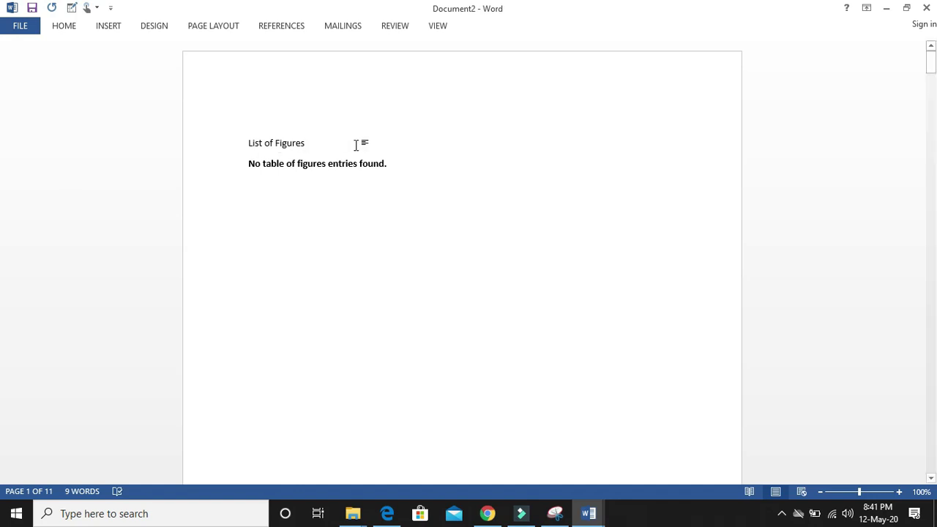
Step: Center the 'List of Figures' title and grow its font to 18
{"action": "left_click_drag", "start_coordinate": [315, 141], "coordinate": [251, 143]}
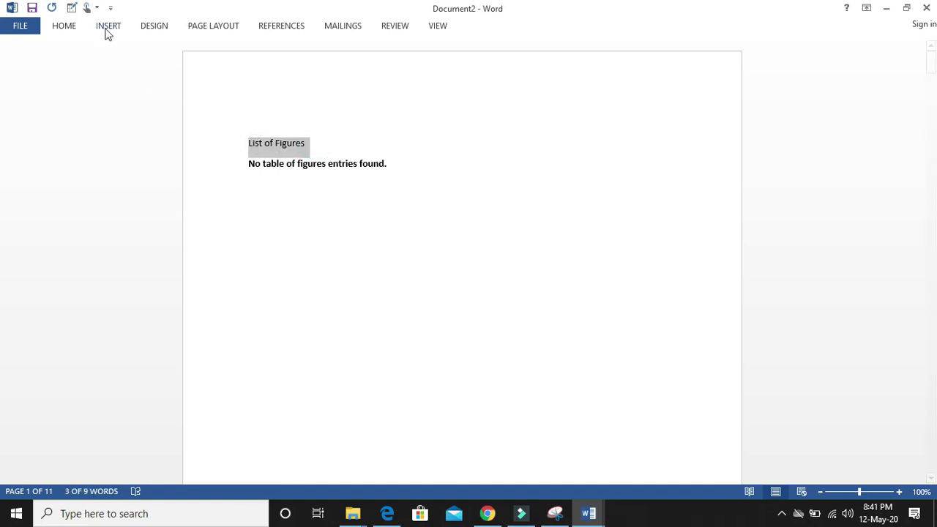
{"action": "left_click", "coordinate": [64, 26]}
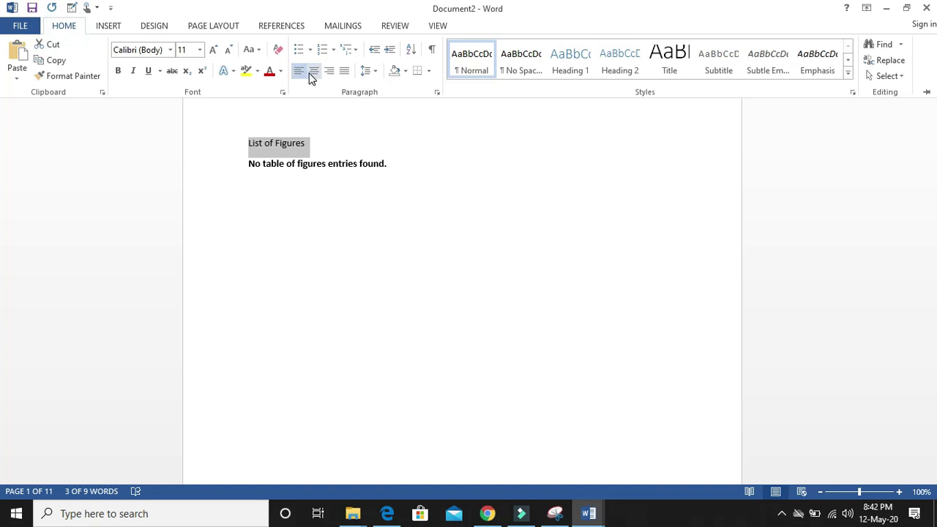
{"action": "left_click", "coordinate": [312, 72]}
{"action": "left_click", "coordinate": [213, 51]}
{"action": "left_click", "coordinate": [213, 51]}
{"action": "left_click", "coordinate": [213, 51]}
{"action": "left_click", "coordinate": [213, 51]}
{"action": "left_click", "coordinate": [124, 77]}
{"action": "left_click", "coordinate": [123, 77]}
{"action": "left_click", "coordinate": [399, 177]}
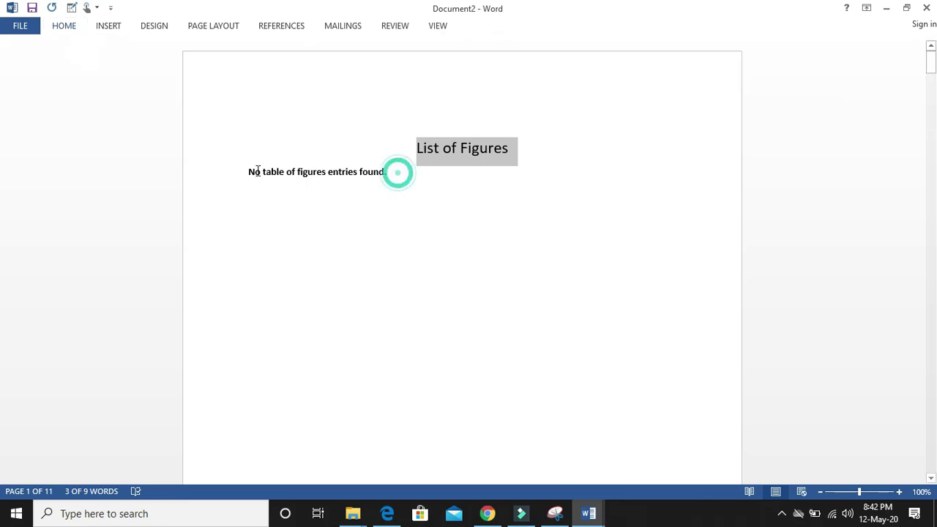
Step: Set the no-entries line below the title to Times New Roman 12
{"action": "left_click_drag", "start_coordinate": [250, 172], "coordinate": [390, 173]}
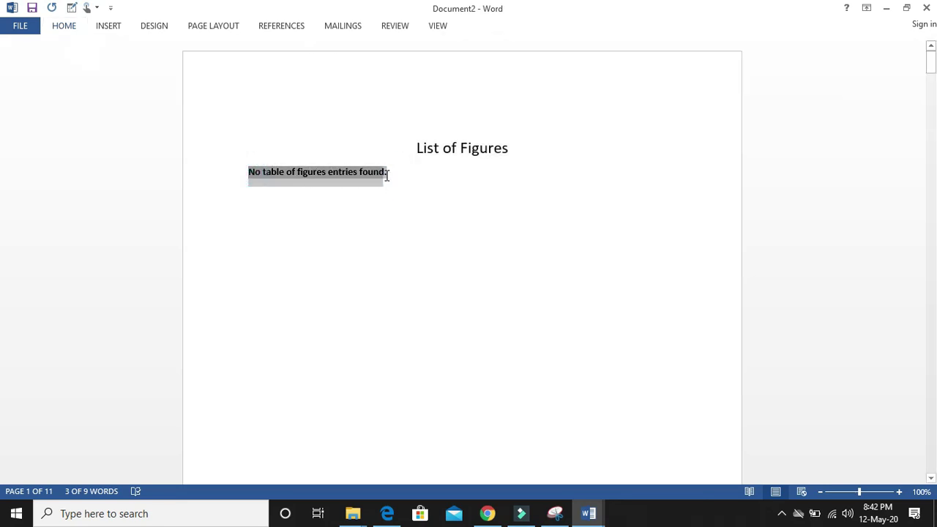
{"action": "left_click", "coordinate": [66, 26]}
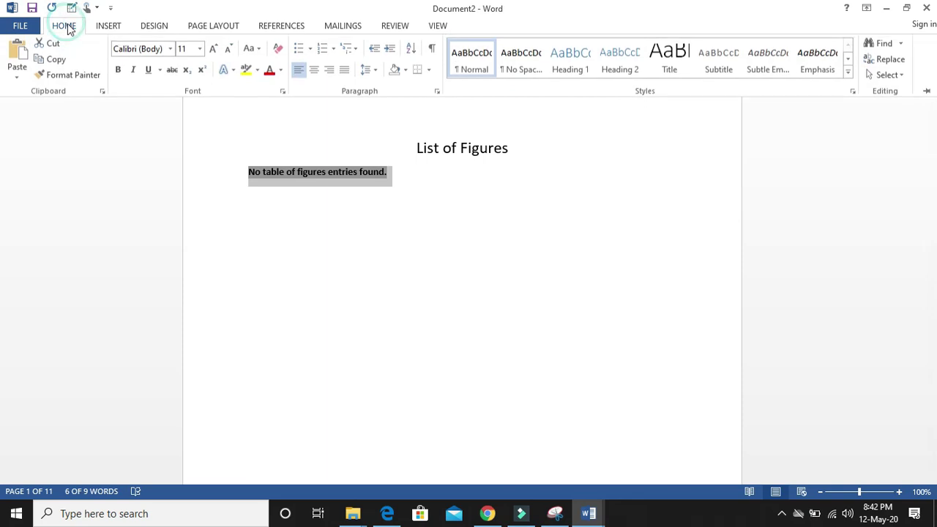
{"action": "left_click", "coordinate": [173, 49]}
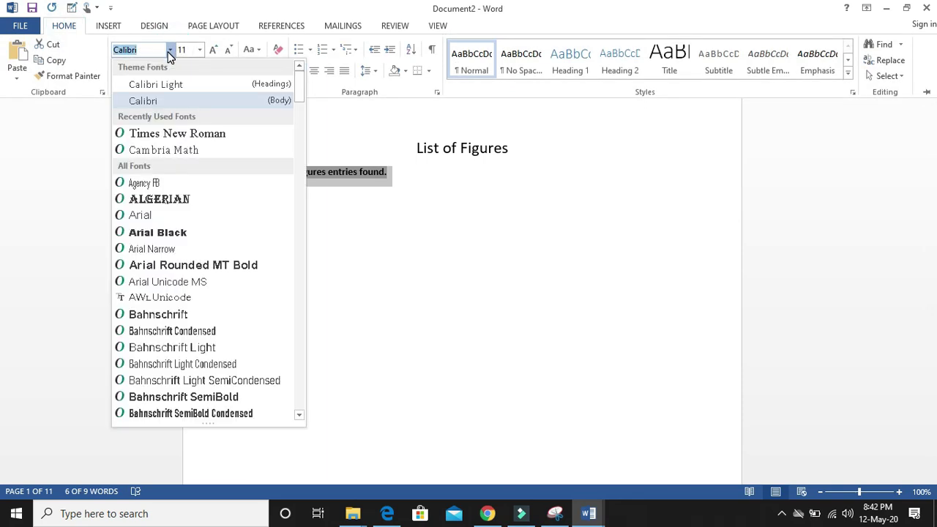
{"action": "left_click", "coordinate": [157, 135]}
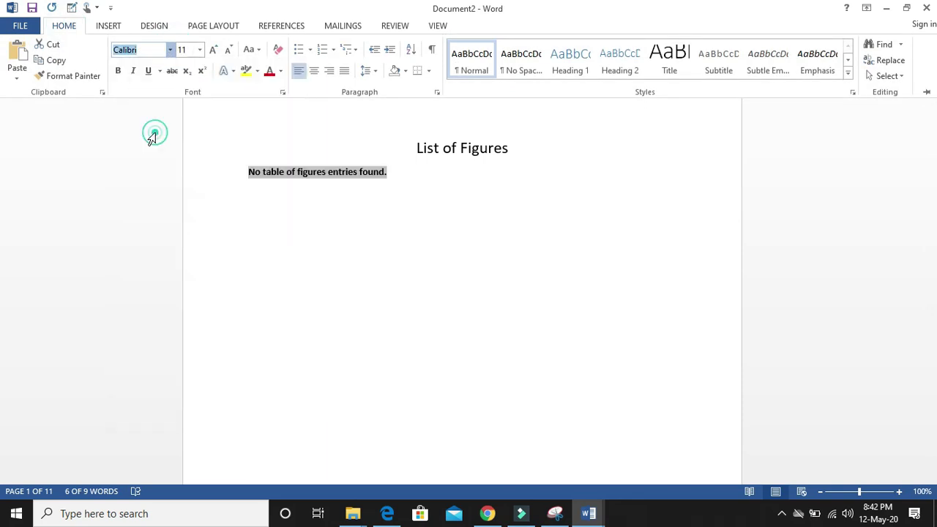
{"action": "left_click", "coordinate": [212, 53]}
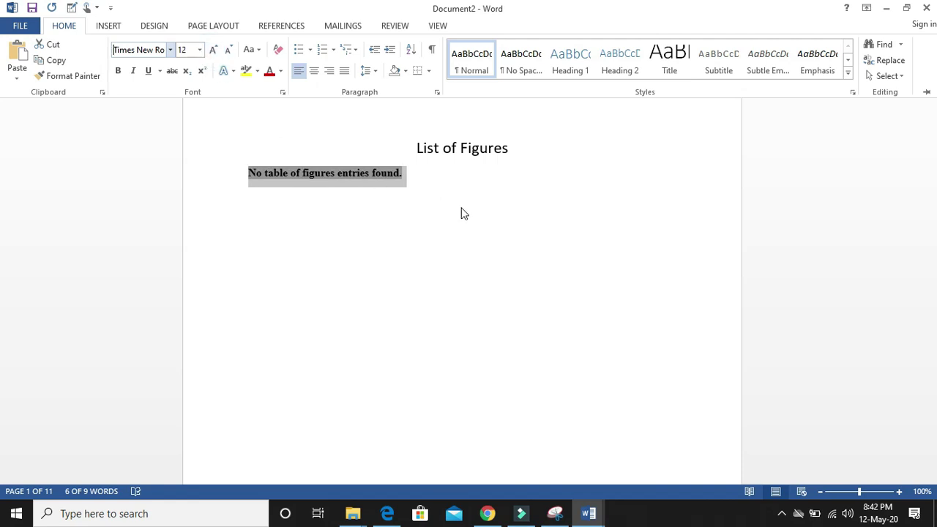
{"action": "left_click", "coordinate": [429, 189]}
{"action": "left_click", "coordinate": [415, 182]}
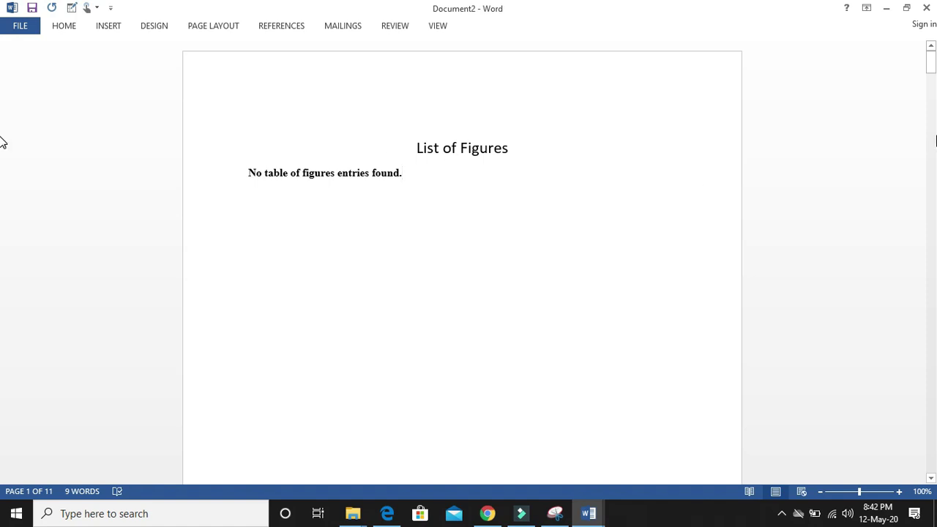
Step: Add a page break after the figures list to start page 2
{"action": "left_click_drag", "start_coordinate": [932, 70], "coordinate": [932, 77]}
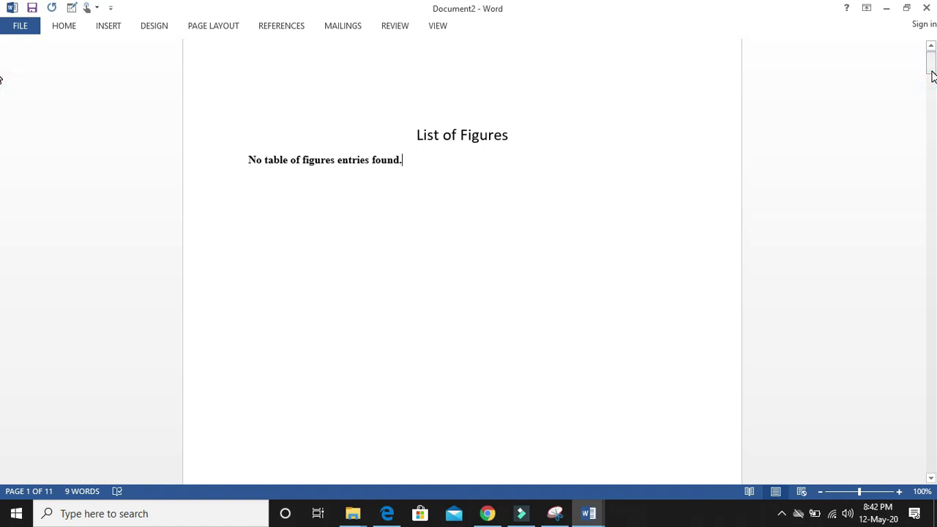
{"action": "key", "text": "Return"}
{"action": "key", "text": "ctrl+Return"}
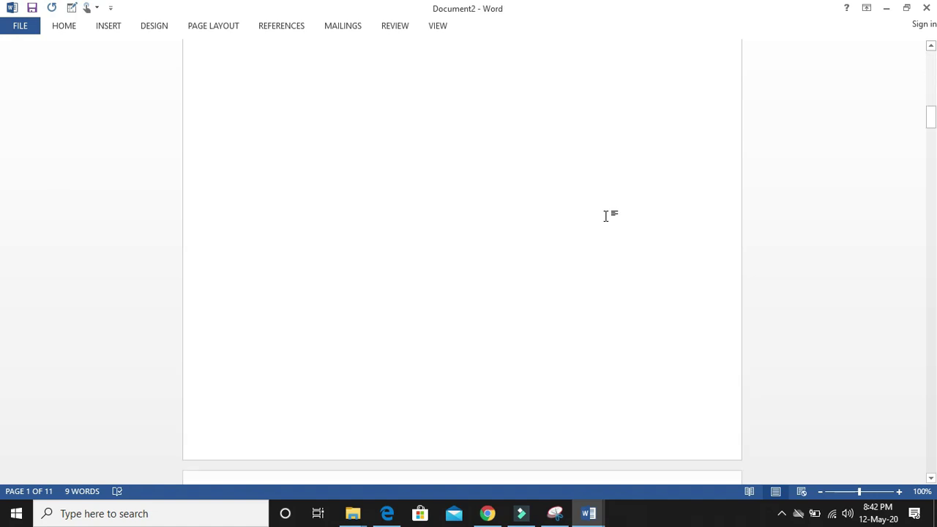
{"action": "key", "text": "ctrl+Return"}
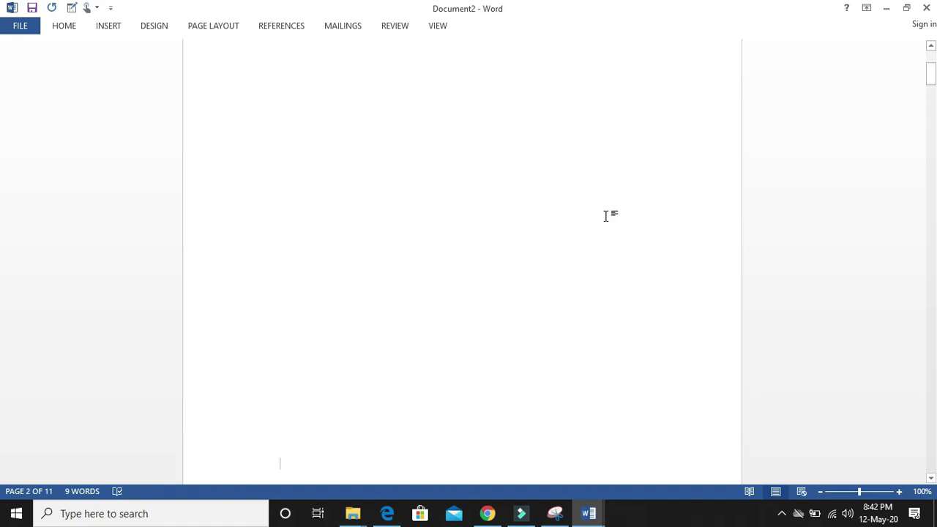
{"action": "key", "text": "BackSpace"}
{"action": "key", "text": "ctrl+Return"}
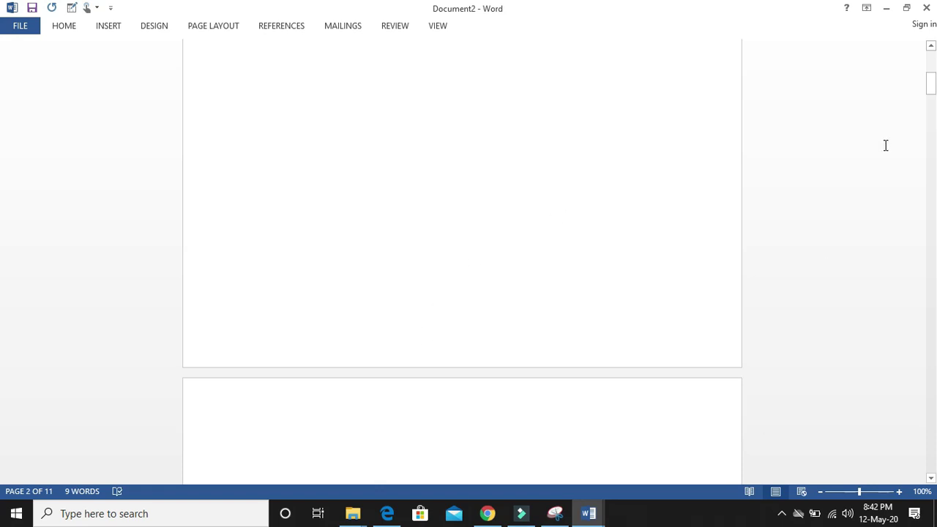
{"action": "left_click_drag", "start_coordinate": [930, 89], "coordinate": [932, 105]}
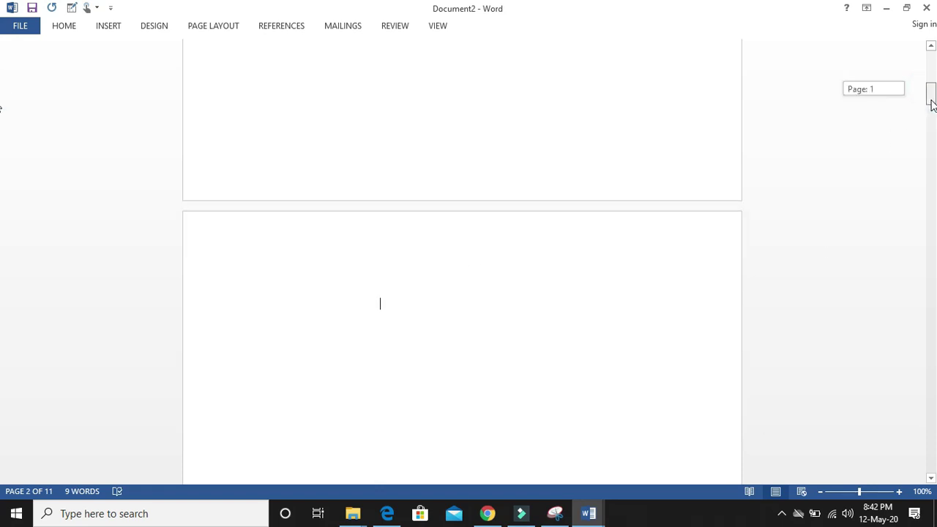
Step: Insert the moon phases picture '1' at the top of page 2
{"action": "left_click", "coordinate": [467, 184]}
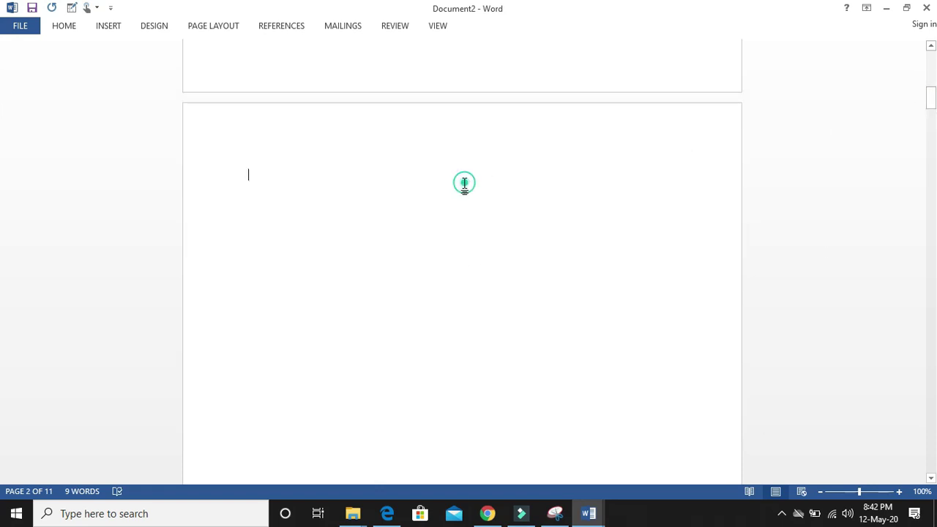
{"action": "left_click", "coordinate": [106, 25]}
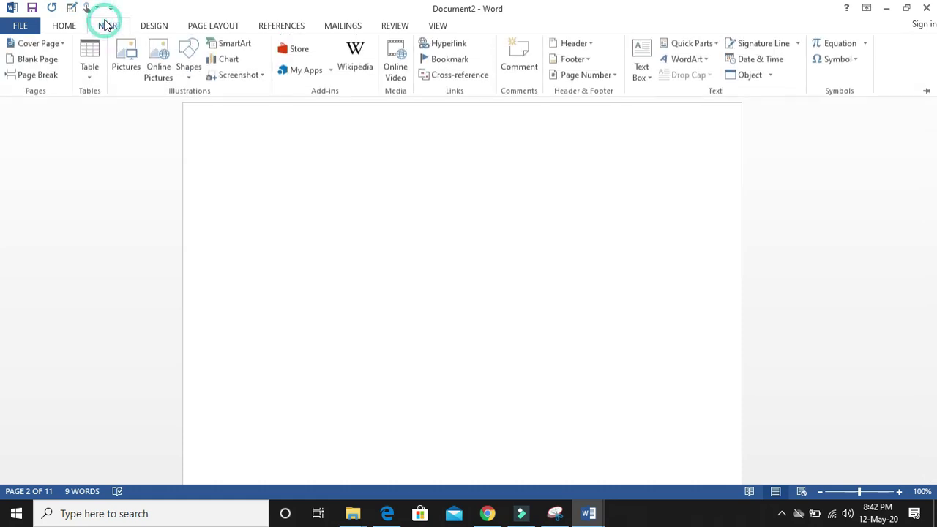
{"action": "left_click", "coordinate": [132, 58]}
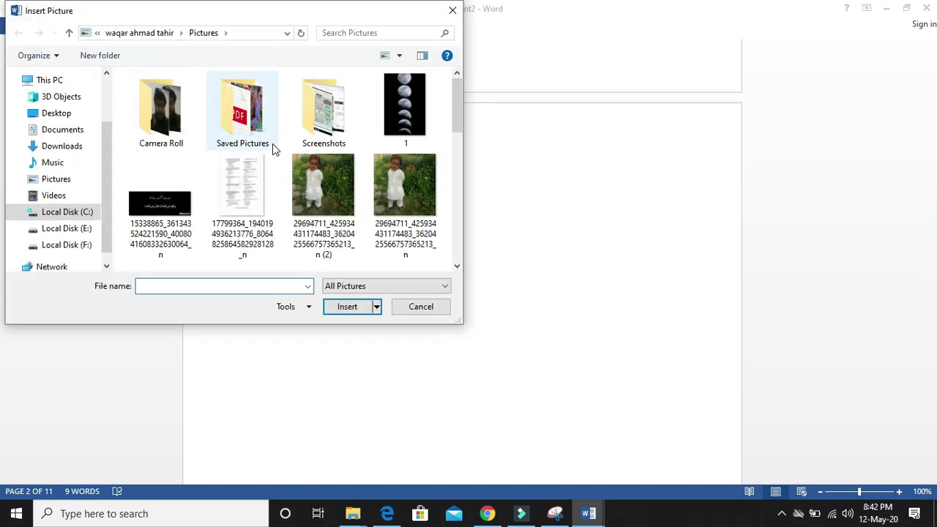
{"action": "double_click", "coordinate": [401, 110]}
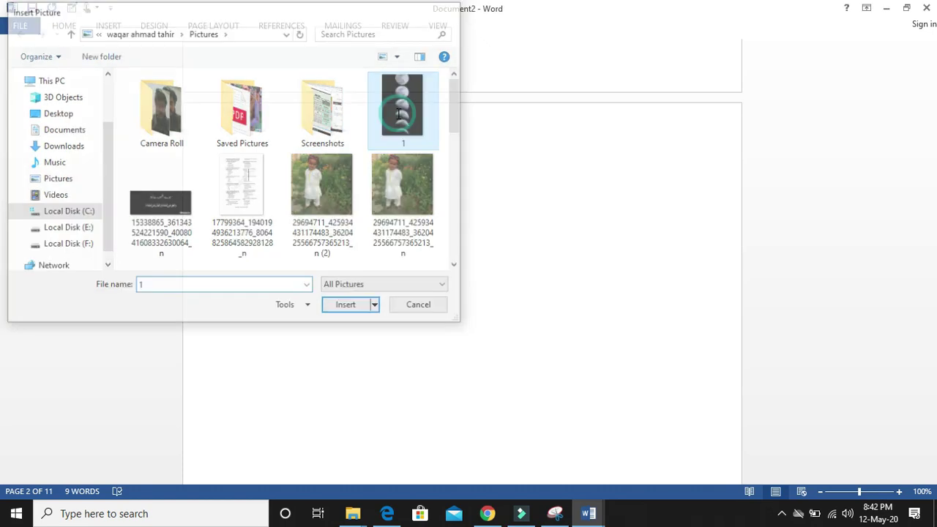
Step: Try square text wrapping on the moon picture and drag it toward the page centre
{"action": "left_click", "coordinate": [316, 243]}
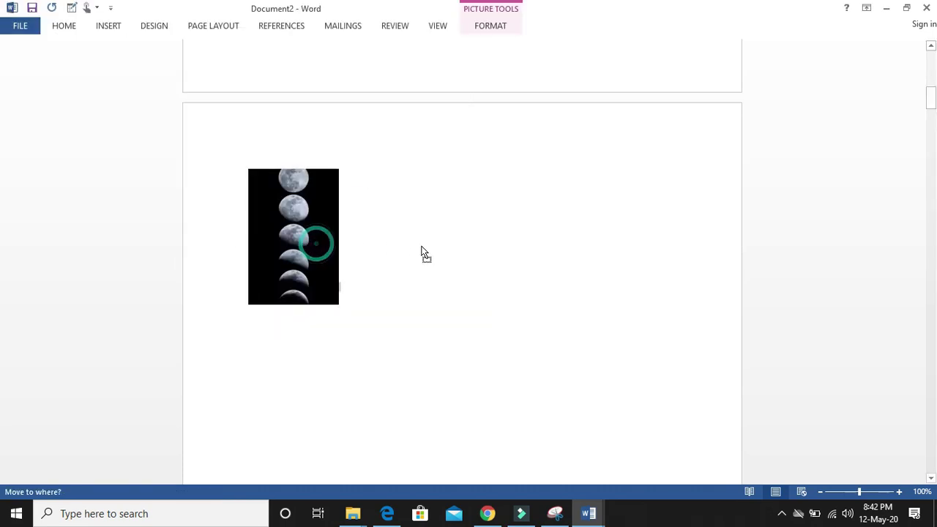
{"action": "left_click", "coordinate": [358, 185]}
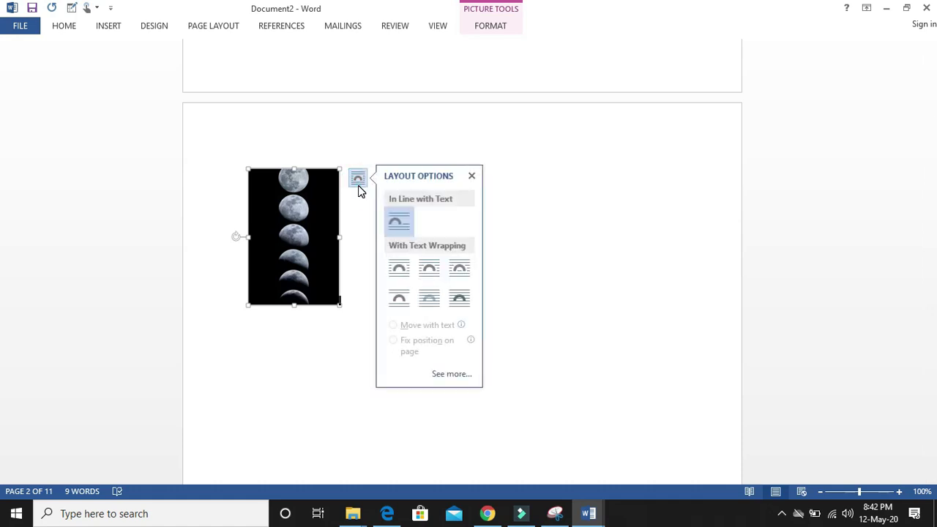
{"action": "left_click", "coordinate": [428, 277]}
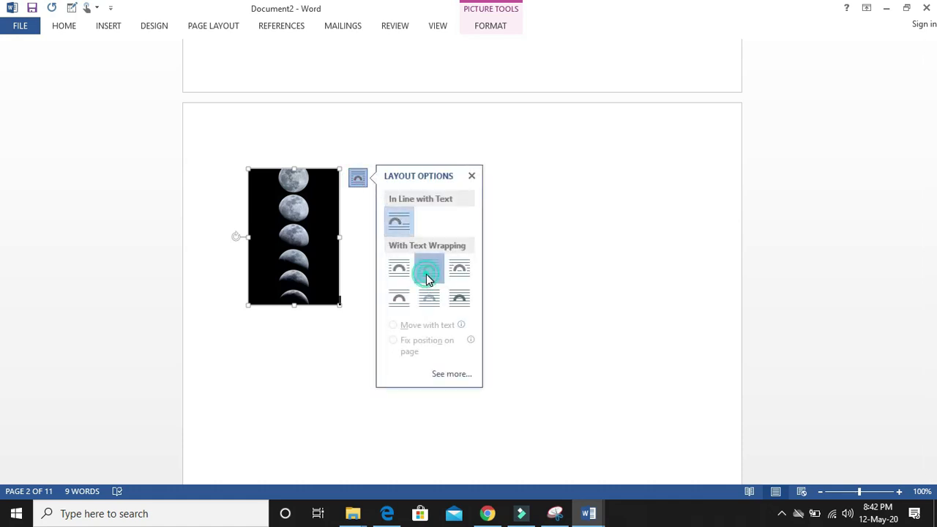
{"action": "left_click", "coordinate": [396, 274]}
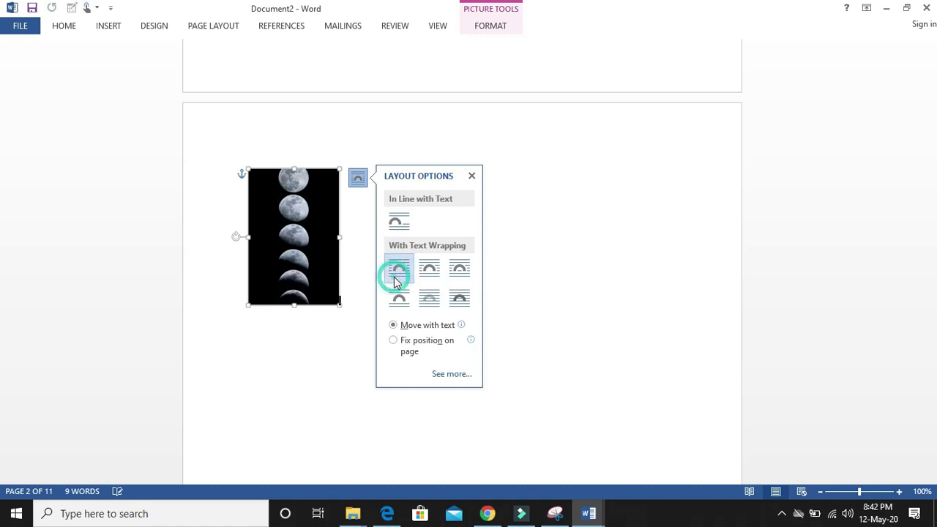
{"action": "left_click", "coordinate": [542, 257]}
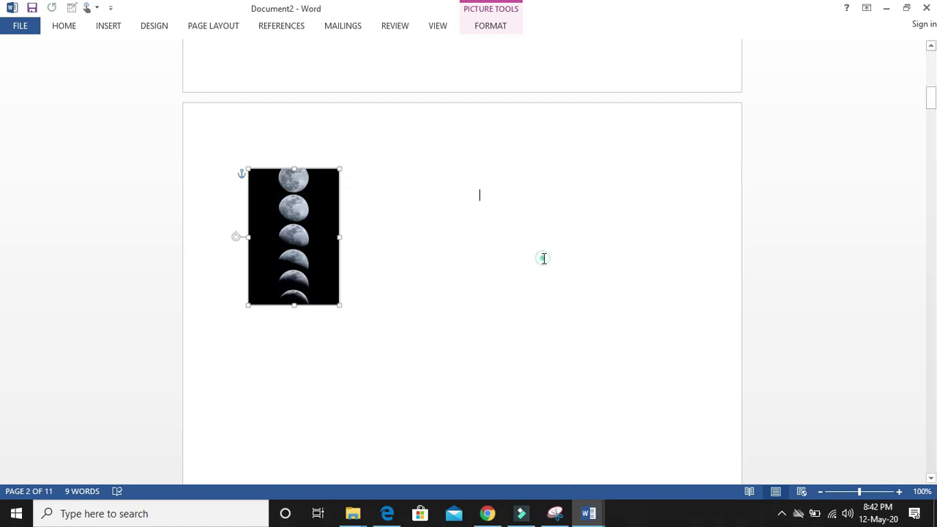
{"action": "mouse_move", "coordinate": [312, 193]}
{"action": "left_mouse_down"}
{"action": "mouse_move", "coordinate": [466, 205]}
{"action": "mouse_move", "coordinate": [438, 201]}
{"action": "left_mouse_up"}
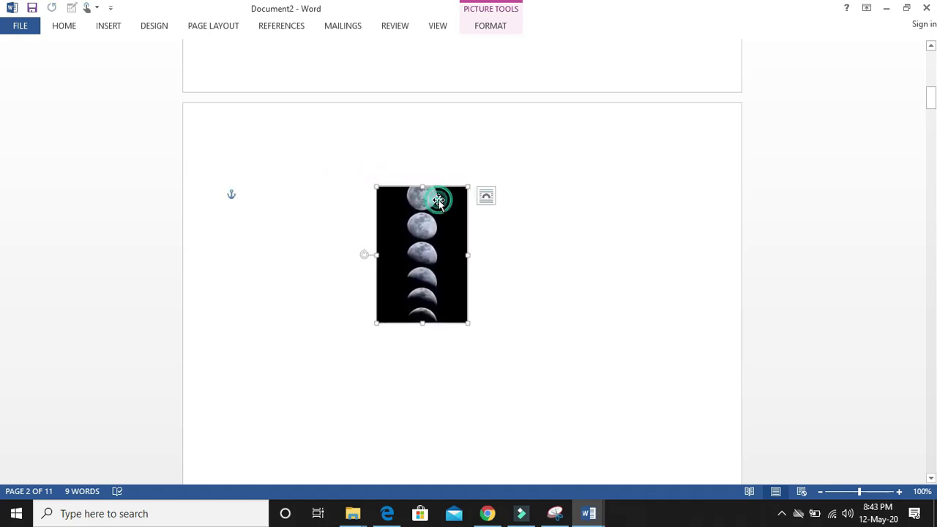
{"action": "left_click", "coordinate": [64, 26]}
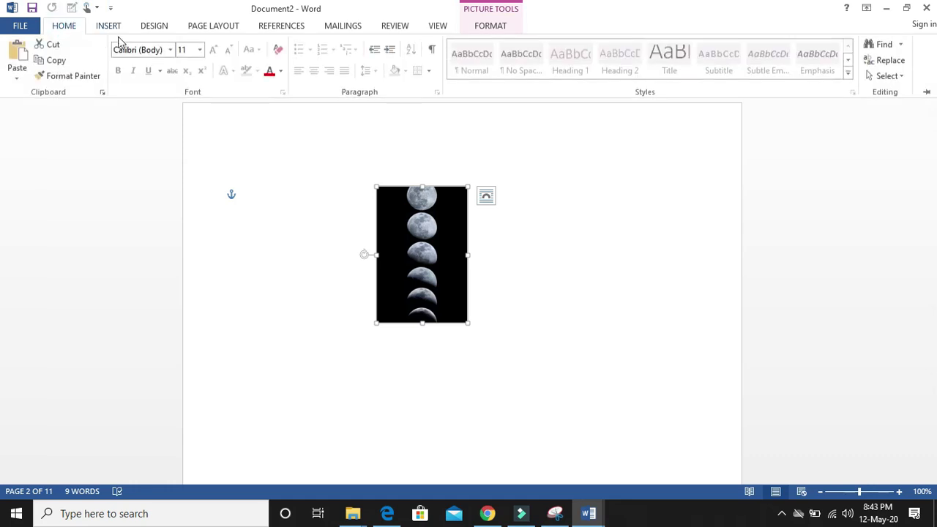
{"action": "left_click", "coordinate": [314, 73]}
Step: Return the moon picture to In Line with Text, center it, and place the cursor below
{"action": "left_click", "coordinate": [485, 198]}
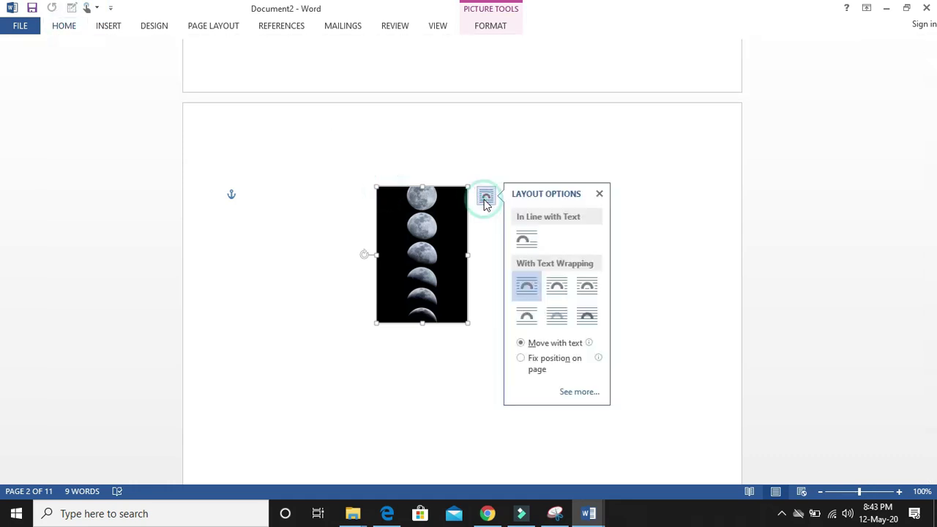
{"action": "left_click", "coordinate": [527, 243]}
{"action": "left_click", "coordinate": [521, 237]}
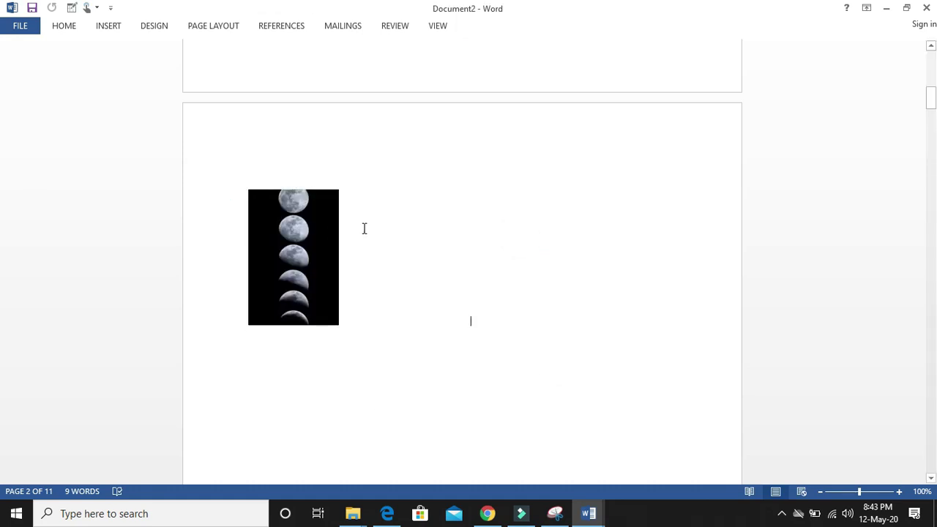
{"action": "left_click", "coordinate": [320, 226]}
{"action": "left_click", "coordinate": [64, 27]}
{"action": "left_click", "coordinate": [316, 71]}
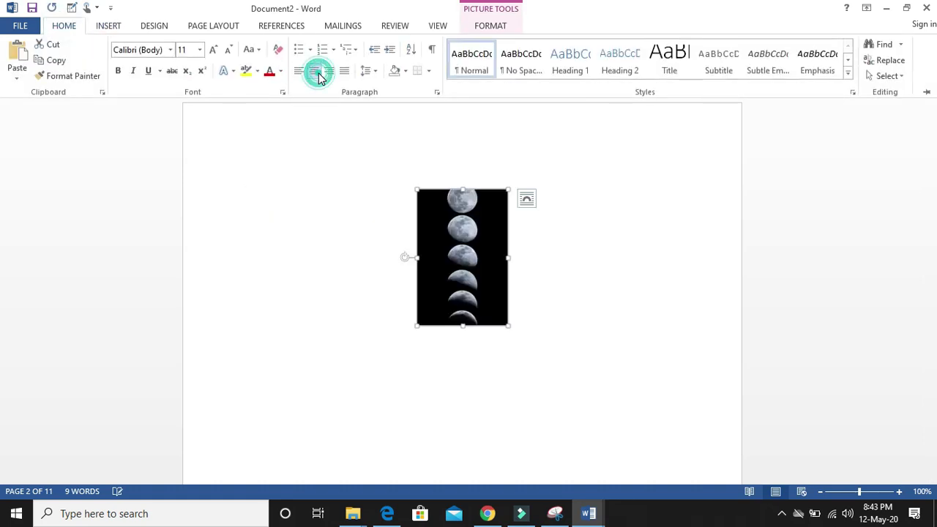
{"action": "left_click", "coordinate": [567, 313]}
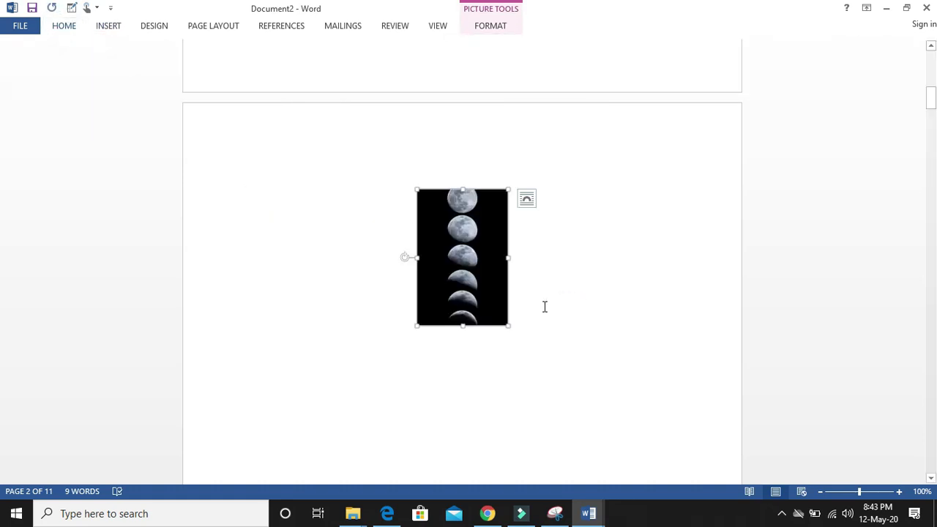
{"action": "left_click", "coordinate": [543, 306]}
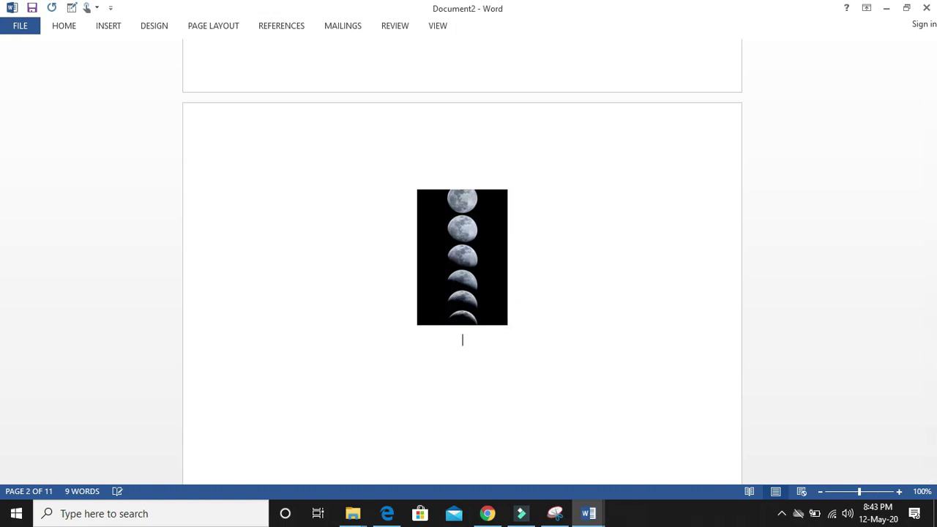
{"action": "left_click", "coordinate": [455, 340]}
{"action": "type", "text": "Phase "}
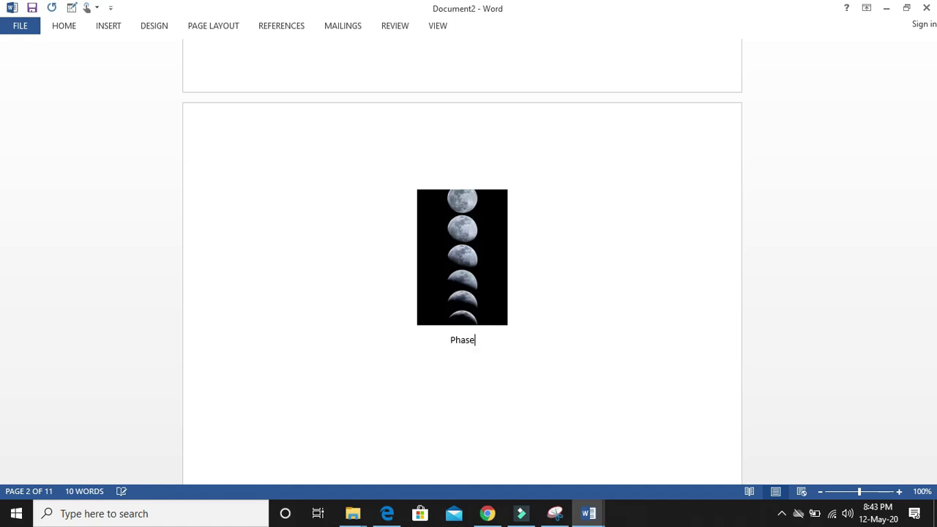
{"action": "type", "text": "of mpoon"}
{"action": "key", "text": "BackSpace"}
{"action": "key", "text": "BackSpace"}
{"action": "key", "text": "BackSpace"}
{"action": "key", "text": "BackSpace"}
{"action": "type", "text": "oon"}
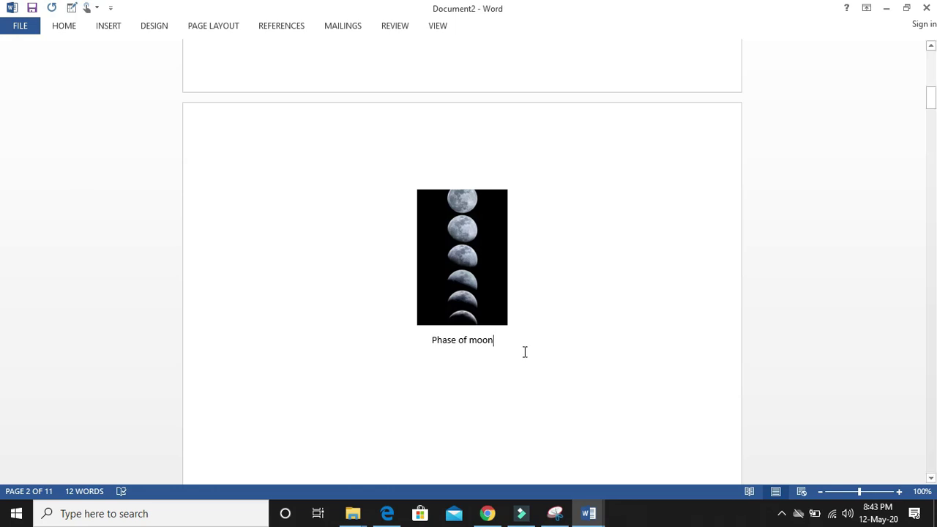
{"action": "left_click_drag", "start_coordinate": [508, 346], "coordinate": [420, 341]}
{"action": "key", "text": "Delete"}
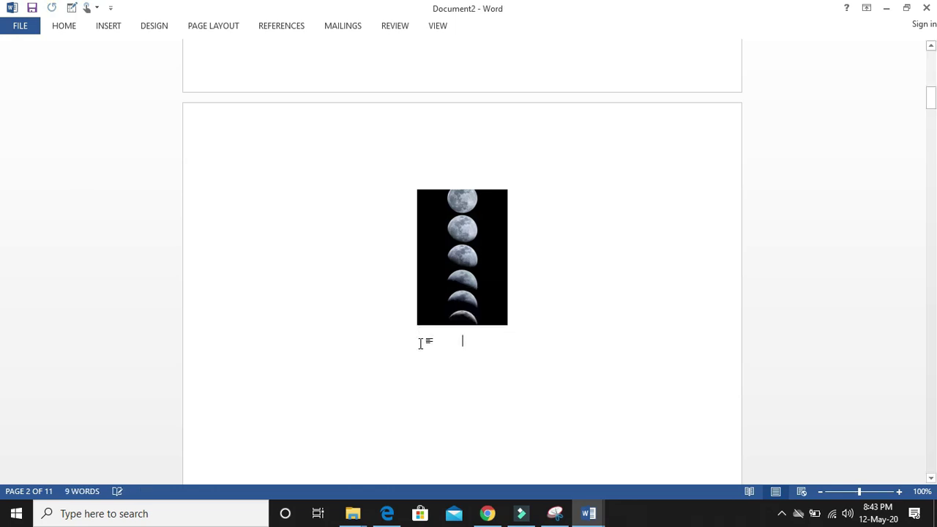
Step: Start a new caption with the Figure label for the moon picture
{"action": "left_click", "coordinate": [109, 29]}
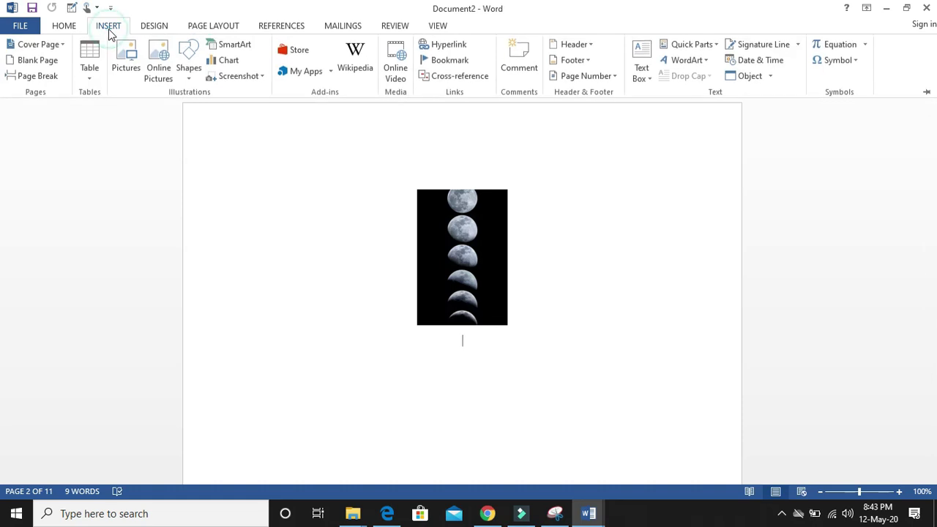
{"action": "left_click", "coordinate": [269, 26]}
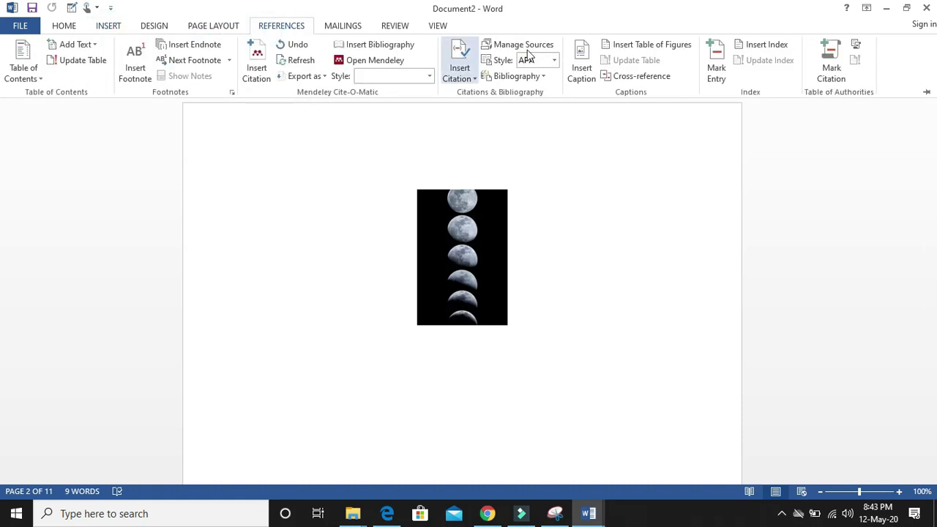
{"action": "left_click", "coordinate": [580, 60]}
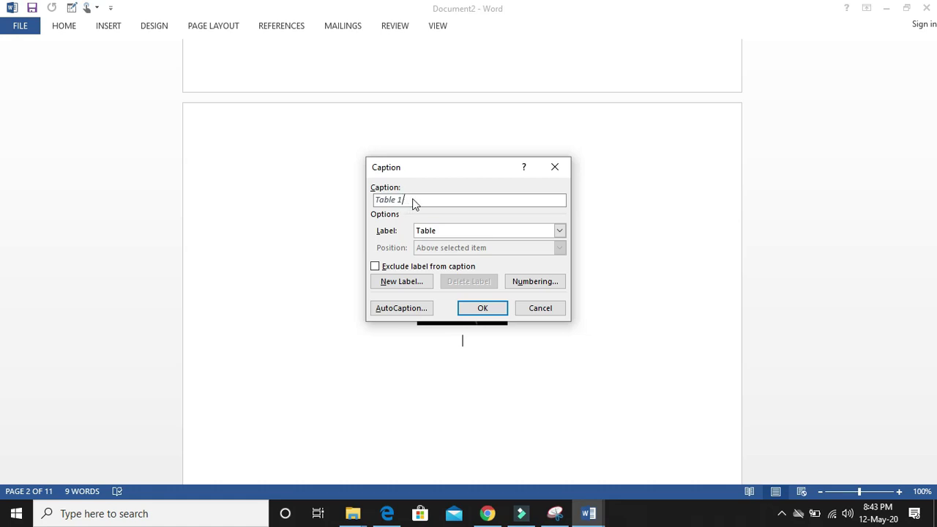
{"action": "left_click", "coordinate": [559, 230]}
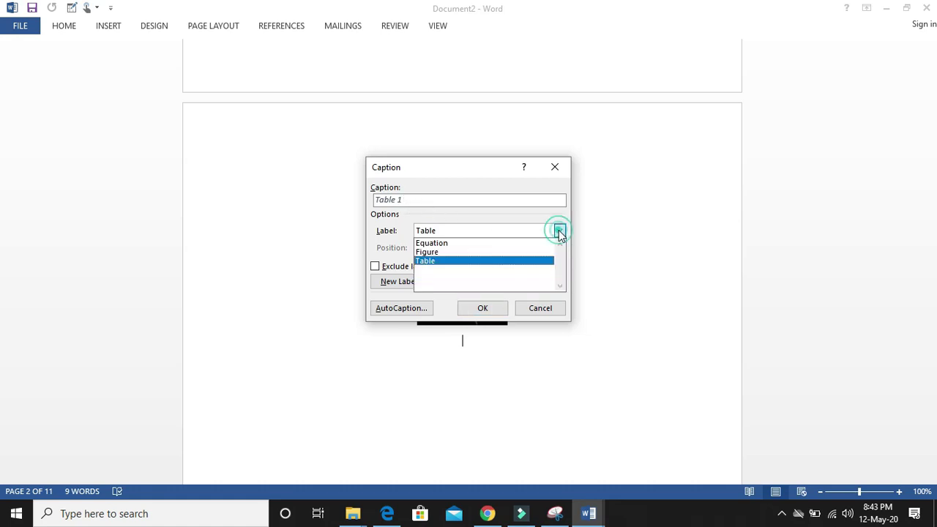
{"action": "left_click", "coordinate": [452, 252]}
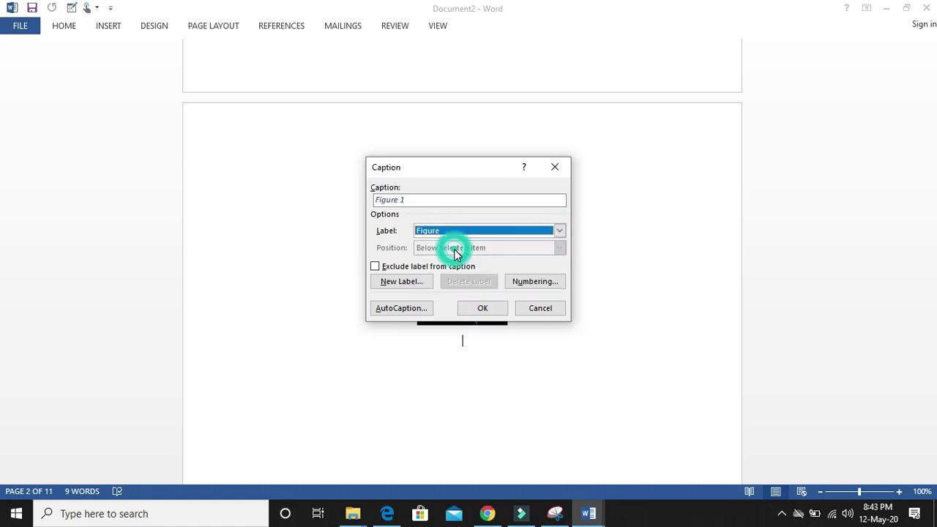
{"action": "left_click", "coordinate": [434, 201]}
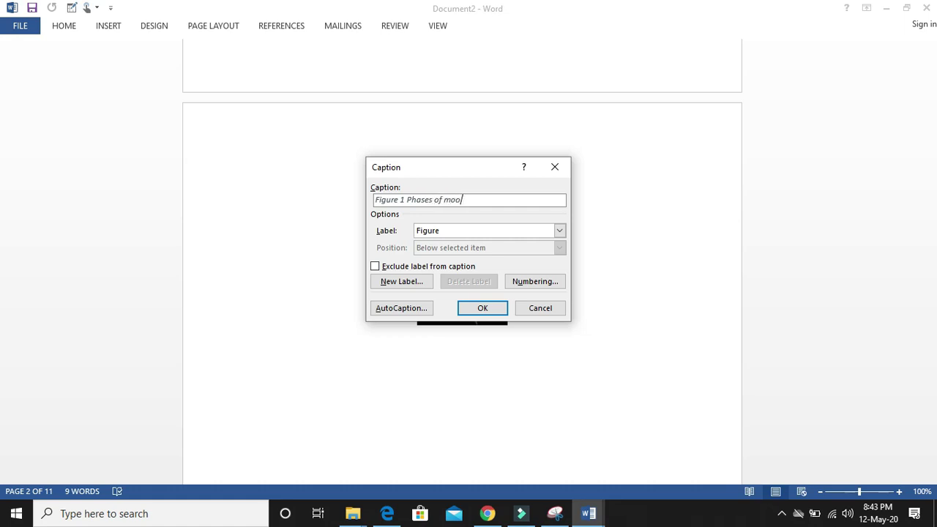
Step: Keep the Figure label, confirm 1, 2, 3 numbering, and insert 'Figure 1 Phases of moon'
{"action": "left_click", "coordinate": [376, 268]}
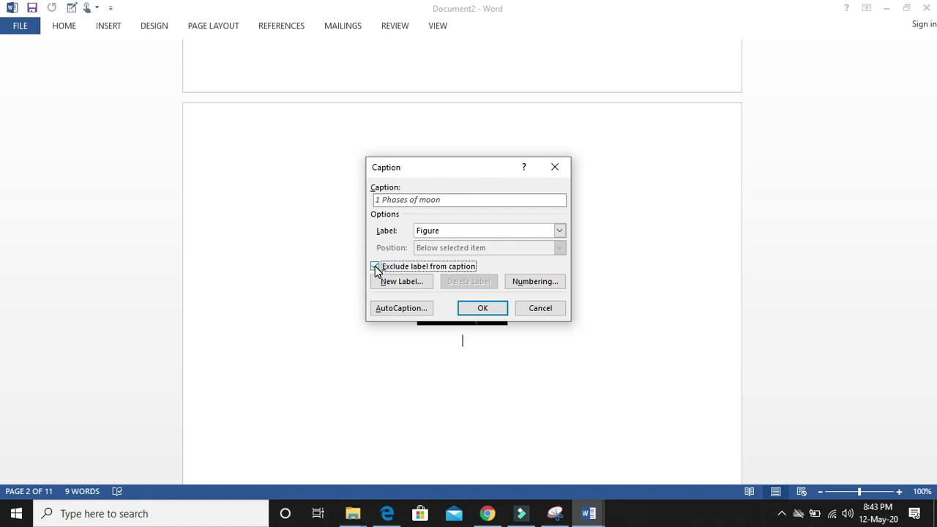
{"action": "left_click", "coordinate": [376, 268]}
{"action": "left_click", "coordinate": [376, 268]}
{"action": "left_click", "coordinate": [375, 268]}
{"action": "left_click", "coordinate": [375, 268]}
{"action": "left_click", "coordinate": [375, 267]}
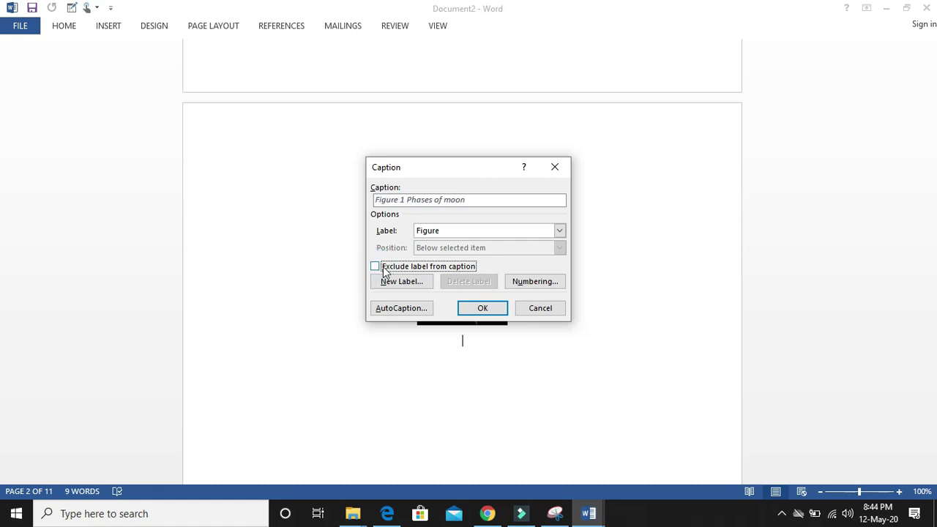
{"action": "left_click", "coordinate": [378, 268]}
{"action": "left_click", "coordinate": [378, 267]}
{"action": "left_click", "coordinate": [532, 282]}
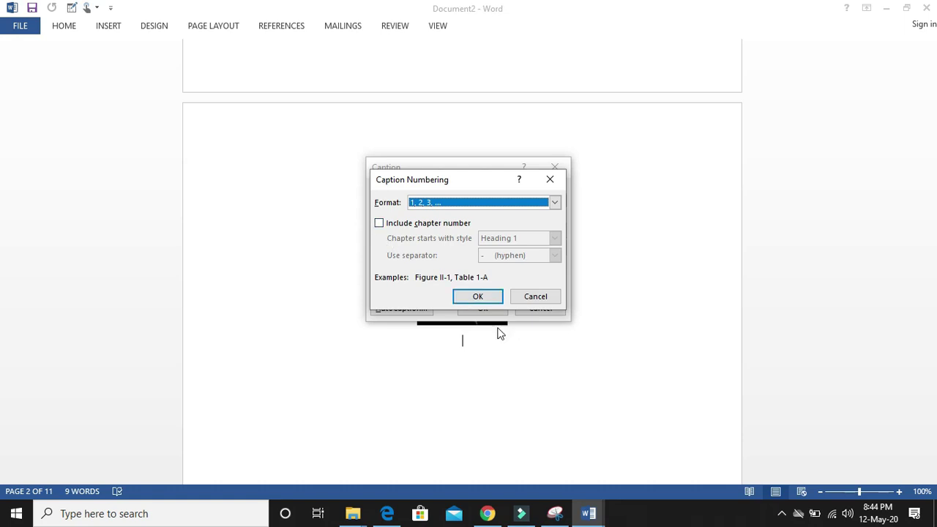
{"action": "left_click", "coordinate": [474, 298]}
{"action": "left_click", "coordinate": [484, 308]}
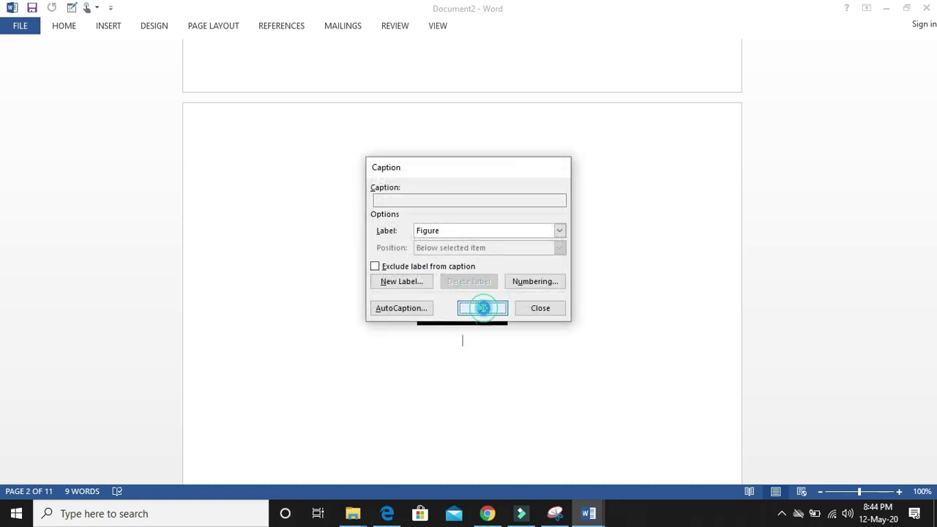
Step: Center the Figure 1 caption and enlarge its font three steps
{"action": "left_click_drag", "start_coordinate": [334, 342], "coordinate": [230, 341]}
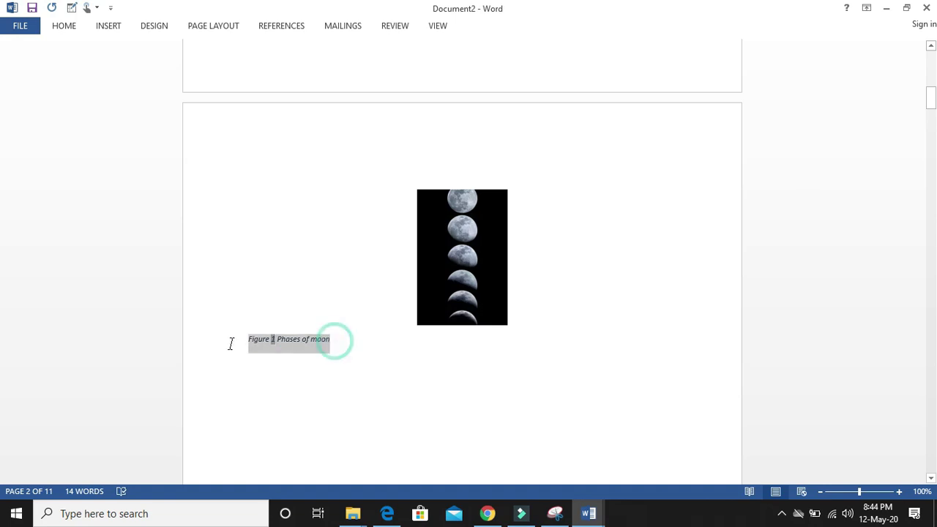
{"action": "left_click", "coordinate": [62, 27]}
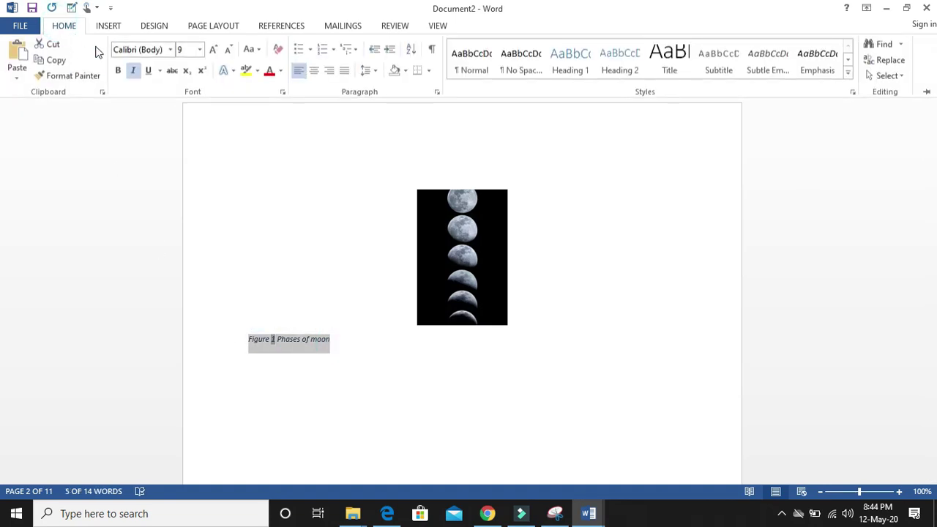
{"action": "left_click", "coordinate": [313, 72]}
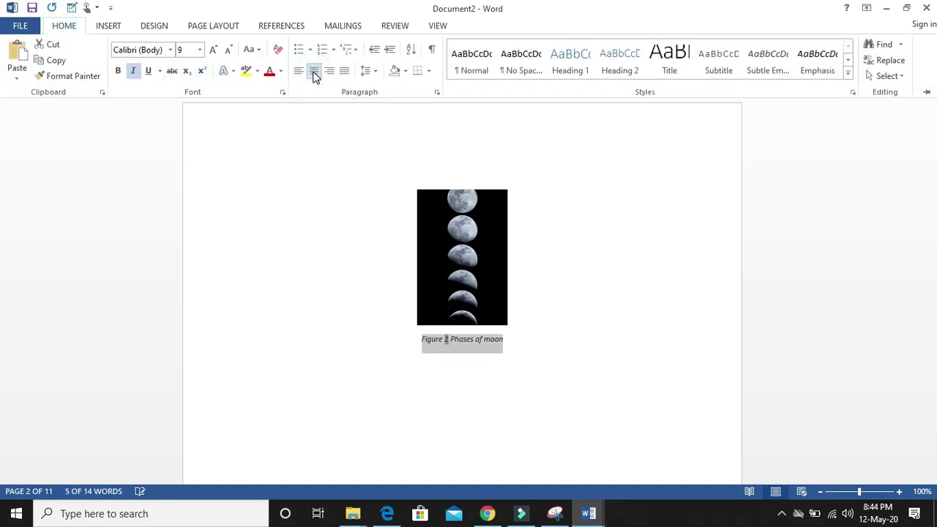
{"action": "left_click", "coordinate": [211, 50]}
{"action": "left_click", "coordinate": [211, 51]}
{"action": "left_click", "coordinate": [212, 51]}
Step: Start a new line after the end of the Figure 1 caption
{"action": "left_click", "coordinate": [508, 324]}
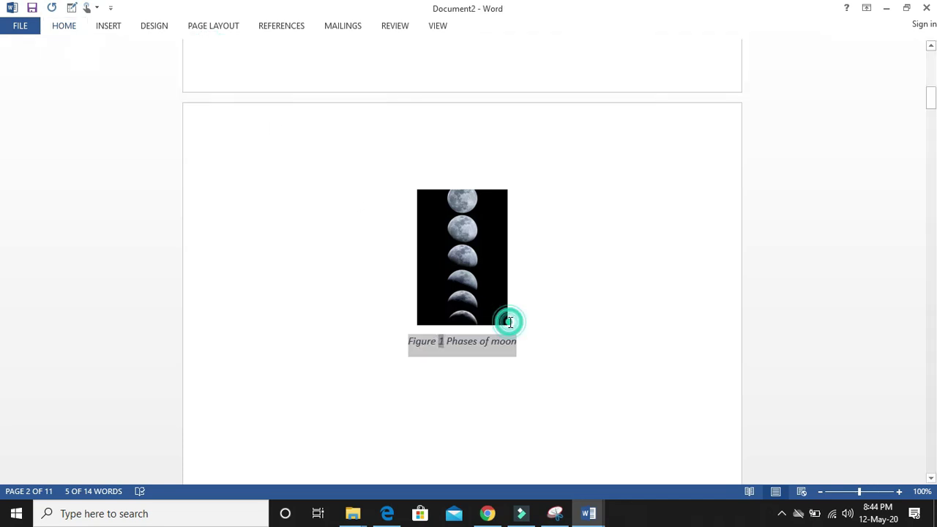
{"action": "left_click", "coordinate": [515, 343]}
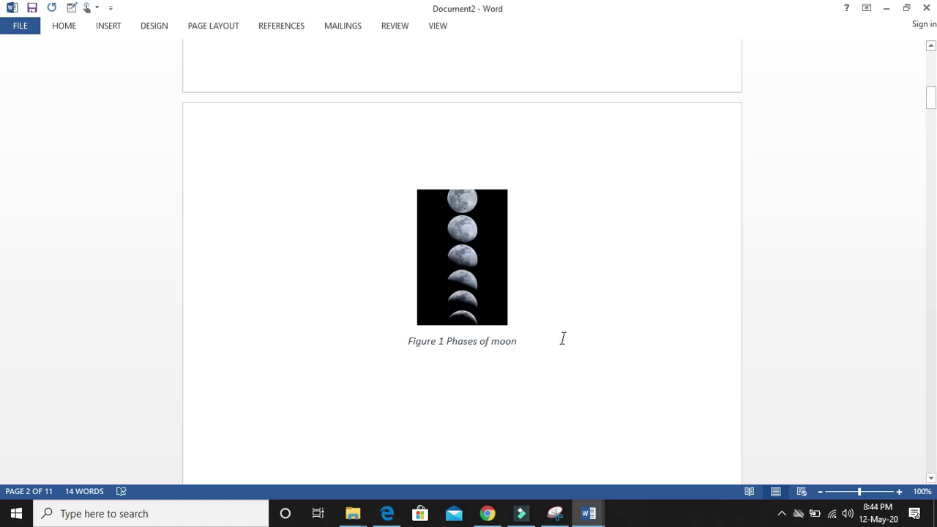
{"action": "left_click_drag", "start_coordinate": [930, 102], "coordinate": [930, 107]}
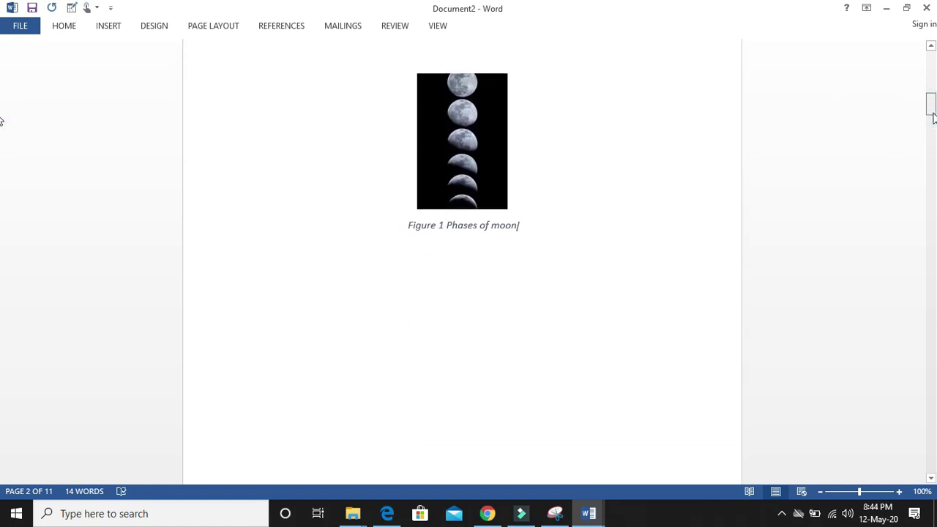
{"action": "key", "text": "Return"}
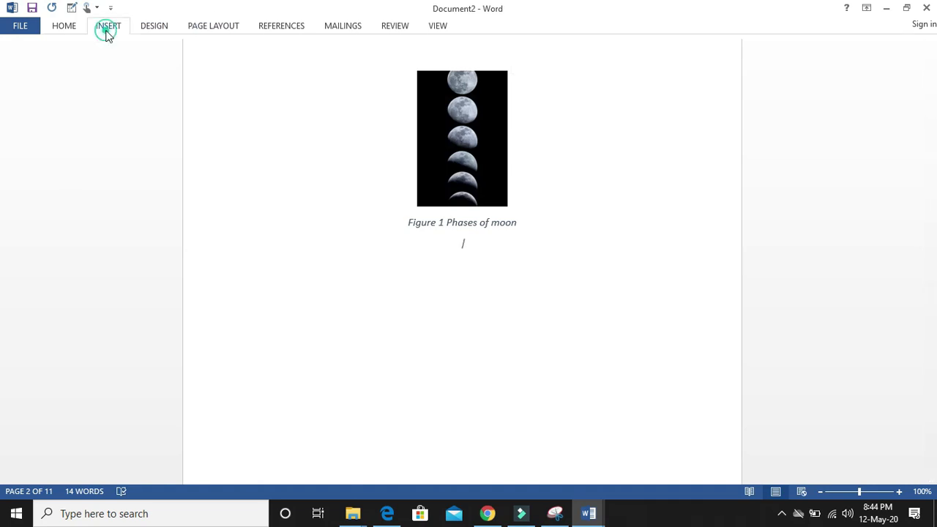
Step: Insert the small child photo below the moon caption
{"action": "left_click", "coordinate": [107, 28]}
{"action": "left_click", "coordinate": [129, 53]}
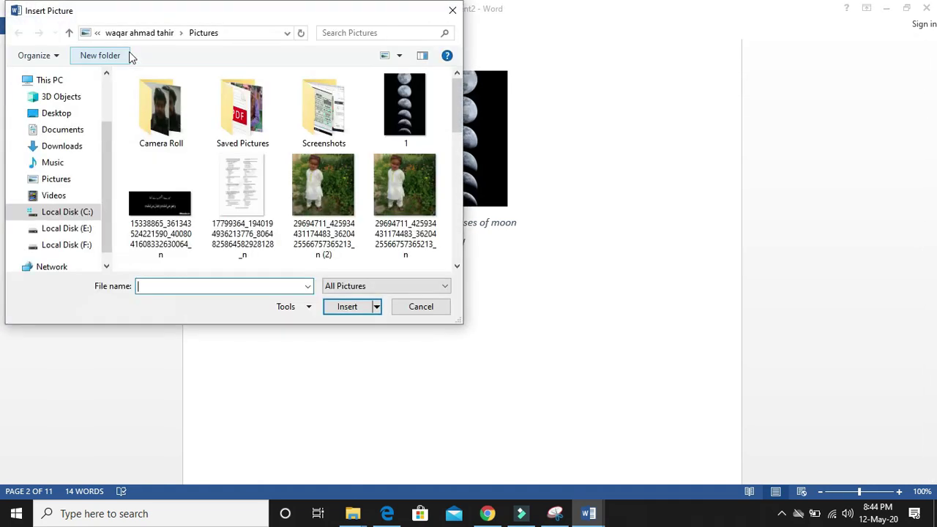
{"action": "double_click", "coordinate": [384, 189]}
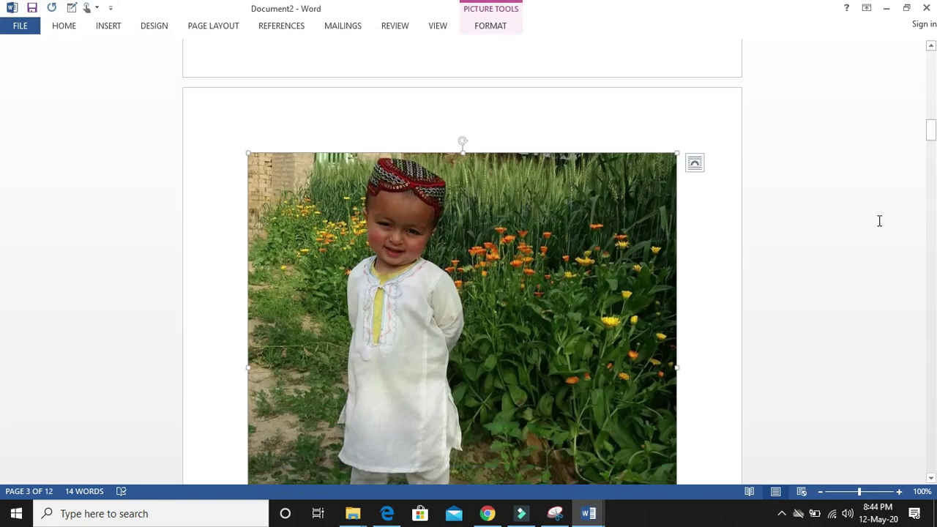
Step: Shrink the child photo by its corner handle and start a new line beneath it
{"action": "left_click_drag", "start_coordinate": [931, 132], "coordinate": [933, 151]}
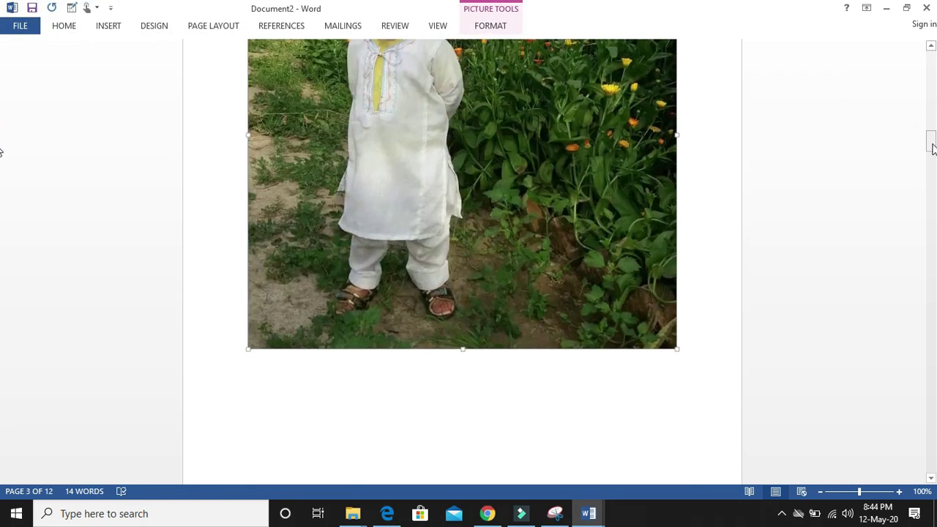
{"action": "left_click_drag", "start_coordinate": [678, 350], "coordinate": [521, 201]}
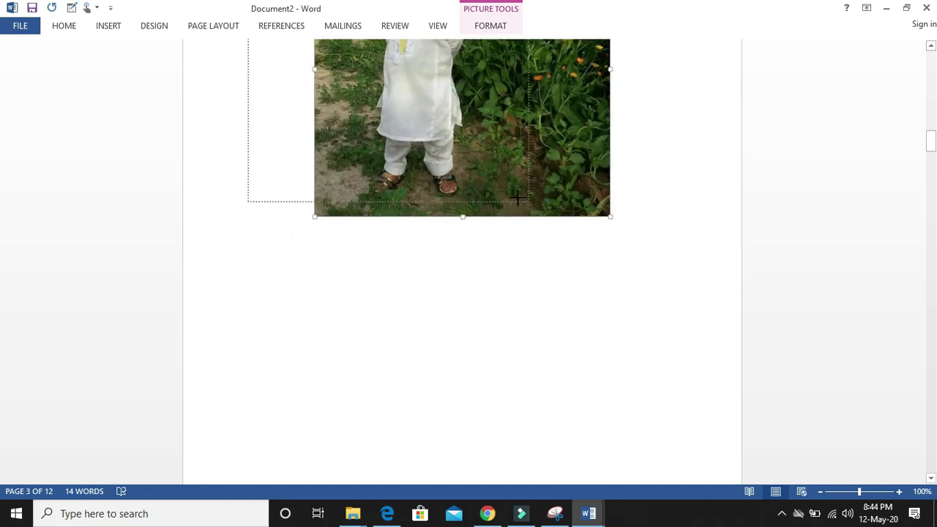
{"action": "left_click_drag", "start_coordinate": [930, 119], "coordinate": [931, 123]}
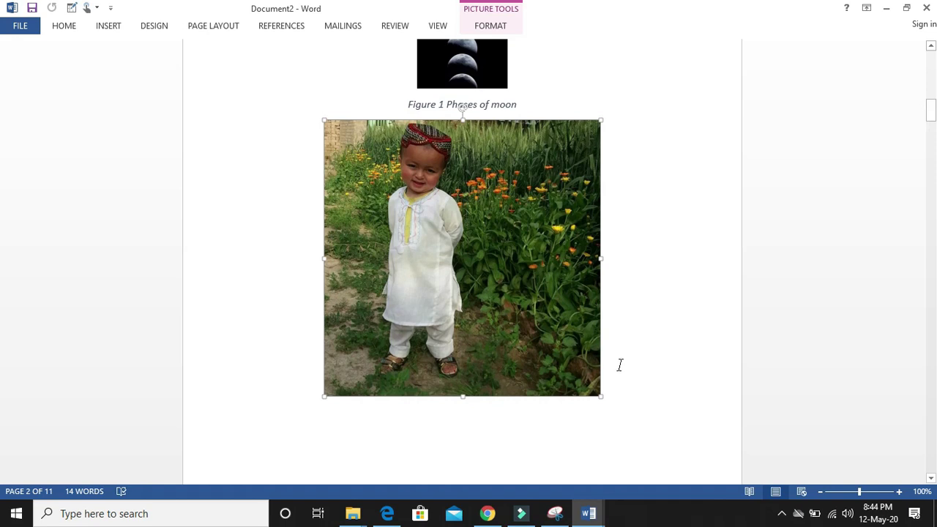
{"action": "left_click_drag", "start_coordinate": [600, 396], "coordinate": [564, 334]}
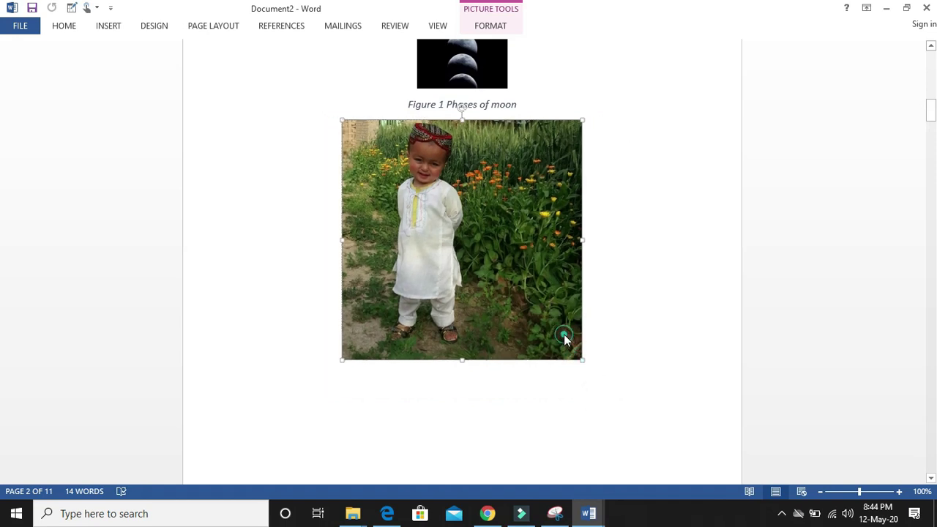
{"action": "left_click", "coordinate": [584, 360]}
{"action": "left_click_drag", "start_coordinate": [580, 360], "coordinate": [534, 312]}
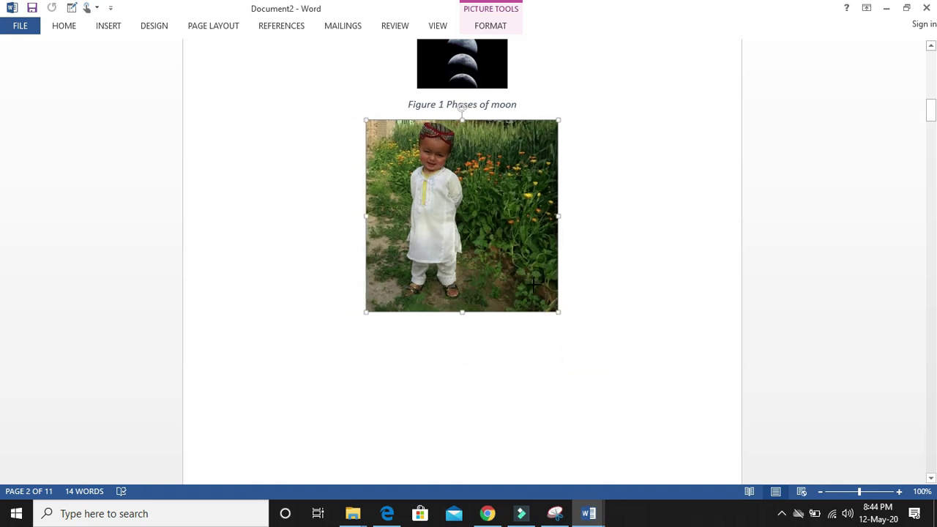
{"action": "left_click", "coordinate": [571, 301]}
{"action": "key", "text": "Return"}
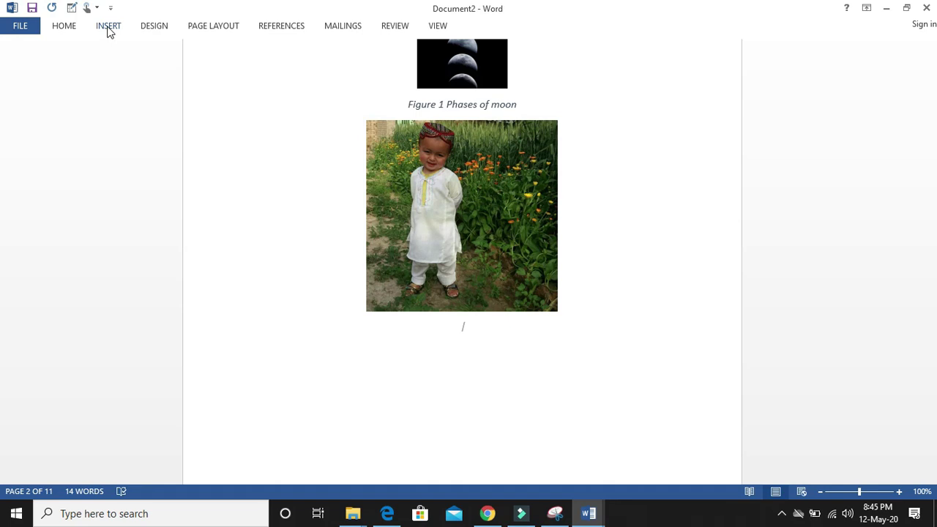
Step: Insert the caption 'Figure 2 small cute baby' under the child photo
{"action": "left_click", "coordinate": [108, 28]}
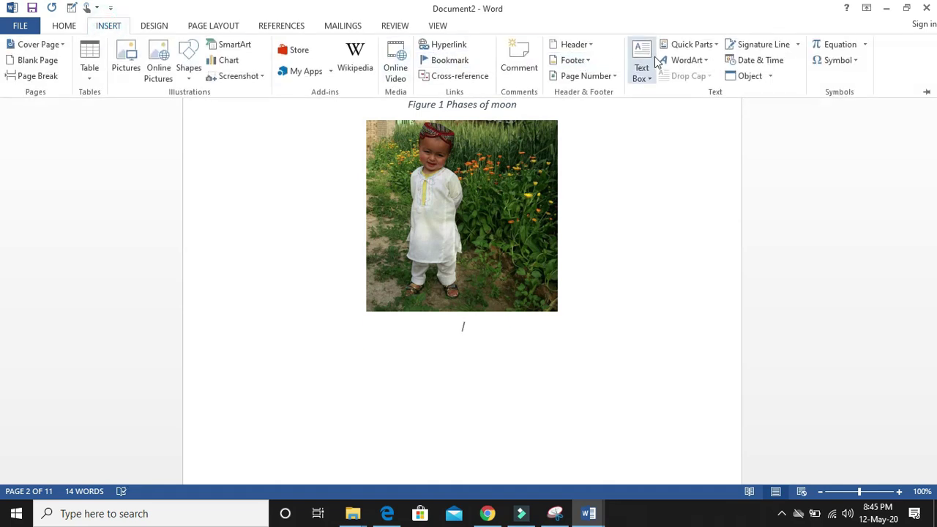
{"action": "left_click", "coordinate": [282, 28]}
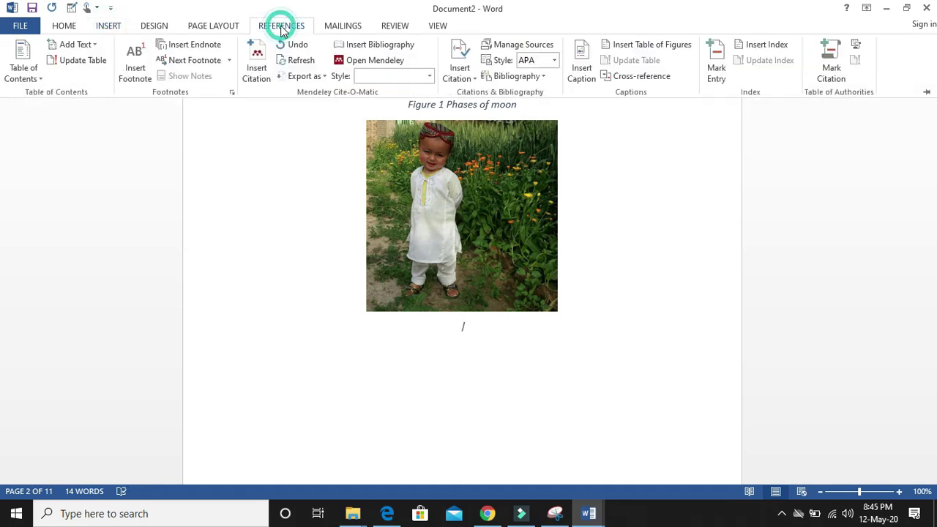
{"action": "left_click", "coordinate": [575, 69]}
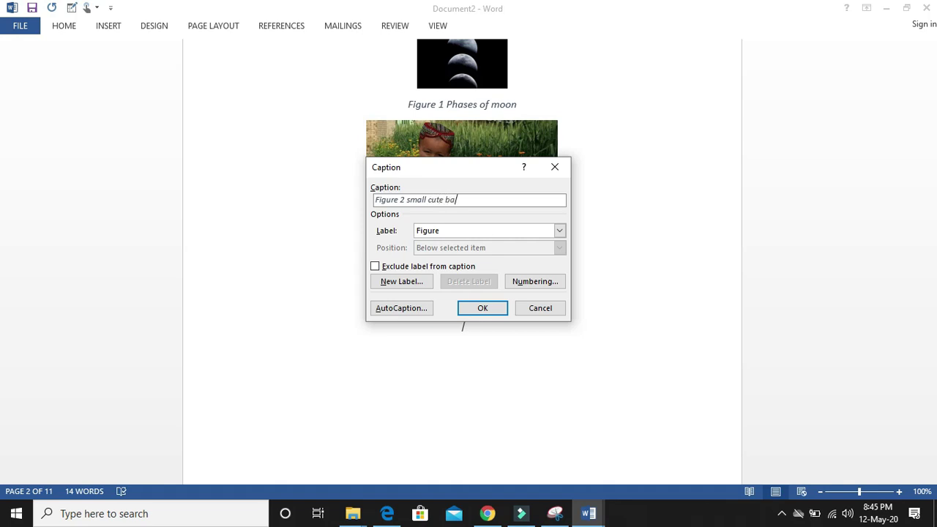
{"action": "left_click", "coordinate": [487, 313]}
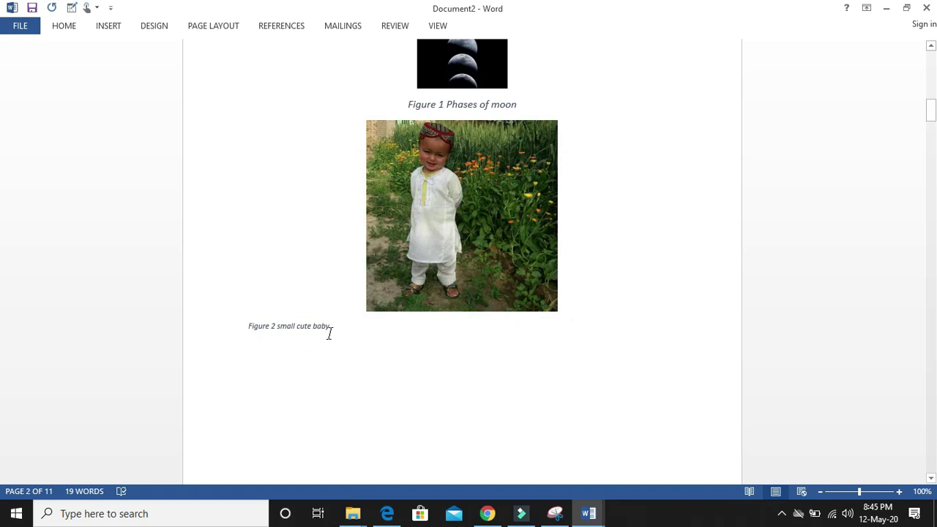
Step: Enlarge the Figure 2 caption to 12 pt and center it
{"action": "left_click_drag", "start_coordinate": [333, 329], "coordinate": [226, 341]}
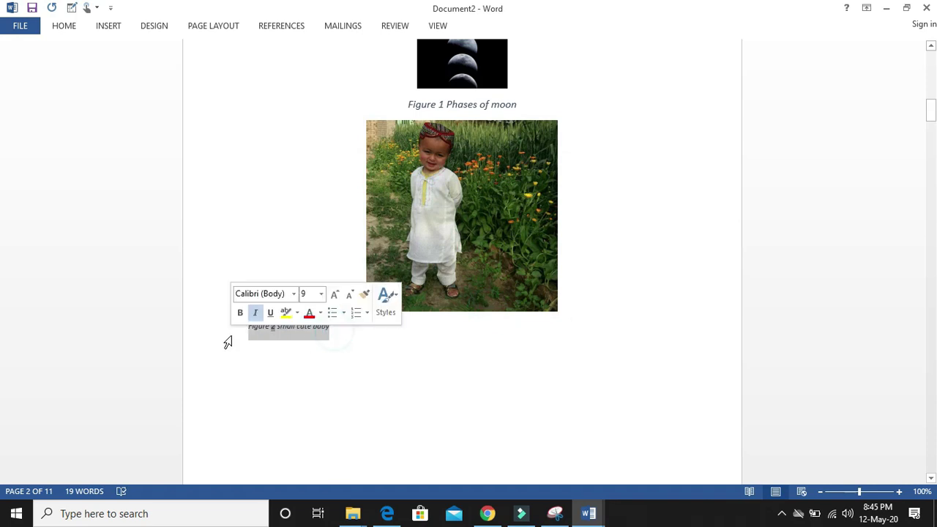
{"action": "left_click", "coordinate": [334, 295]}
{"action": "left_click", "coordinate": [334, 295]}
{"action": "left_click", "coordinate": [334, 295]}
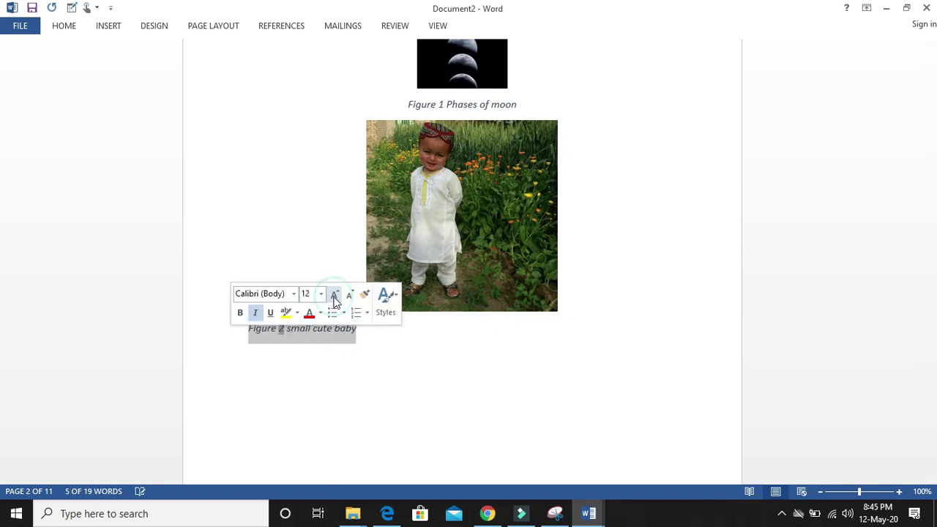
{"action": "left_click", "coordinate": [74, 28]}
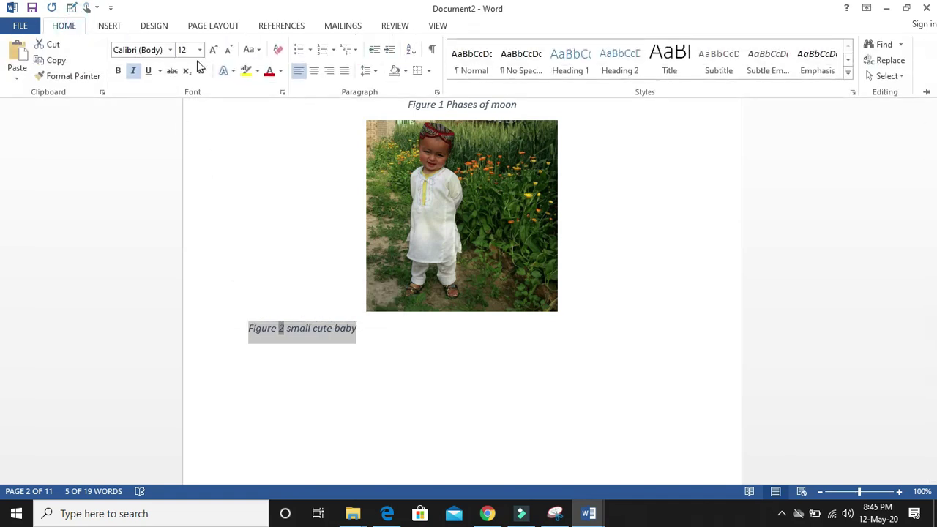
{"action": "left_click", "coordinate": [315, 72]}
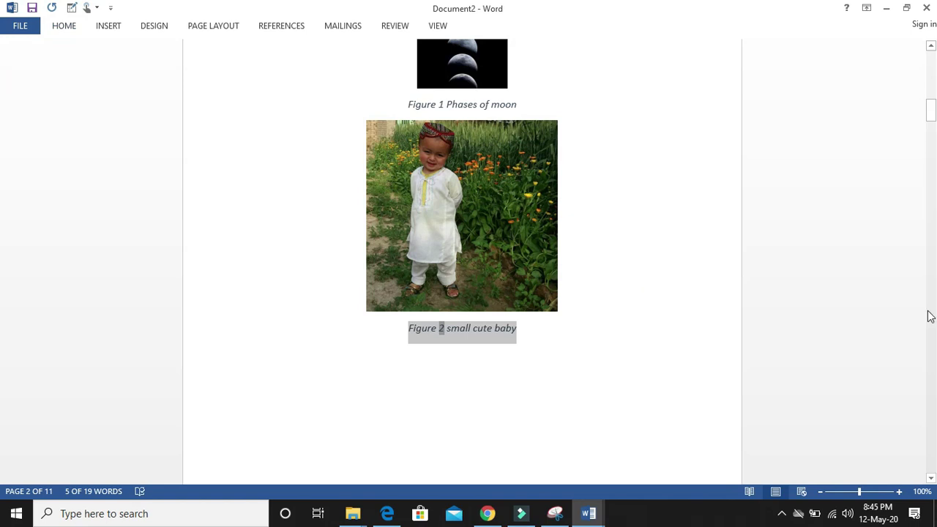
{"action": "left_click", "coordinate": [652, 379]}
{"action": "left_click_drag", "start_coordinate": [932, 110], "coordinate": [931, 64]}
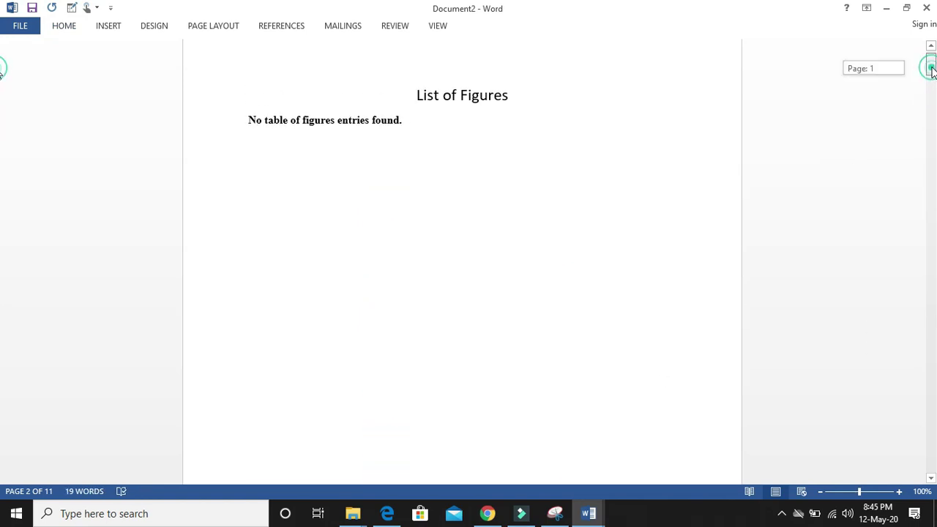
Step: Update the table of figures field so it lists both figures on page 2
{"action": "left_click", "coordinate": [375, 143]}
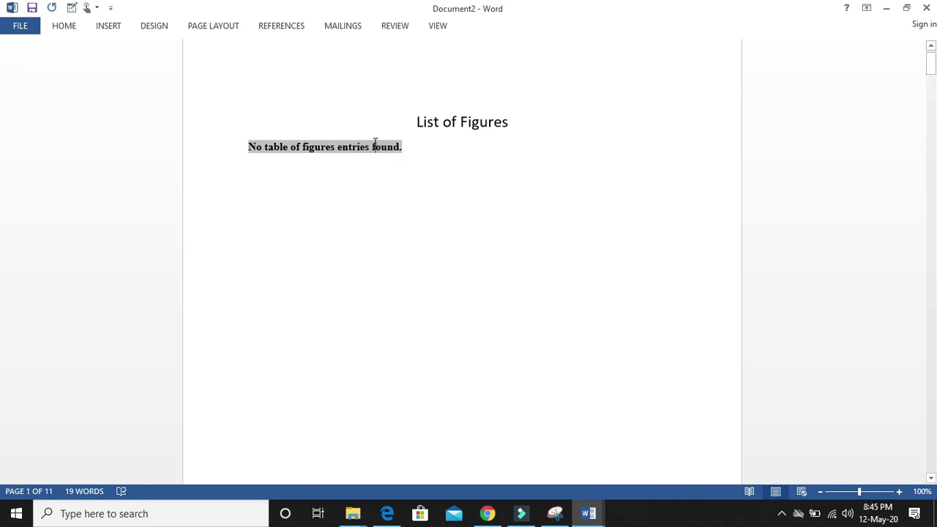
{"action": "right_click", "coordinate": [375, 147]}
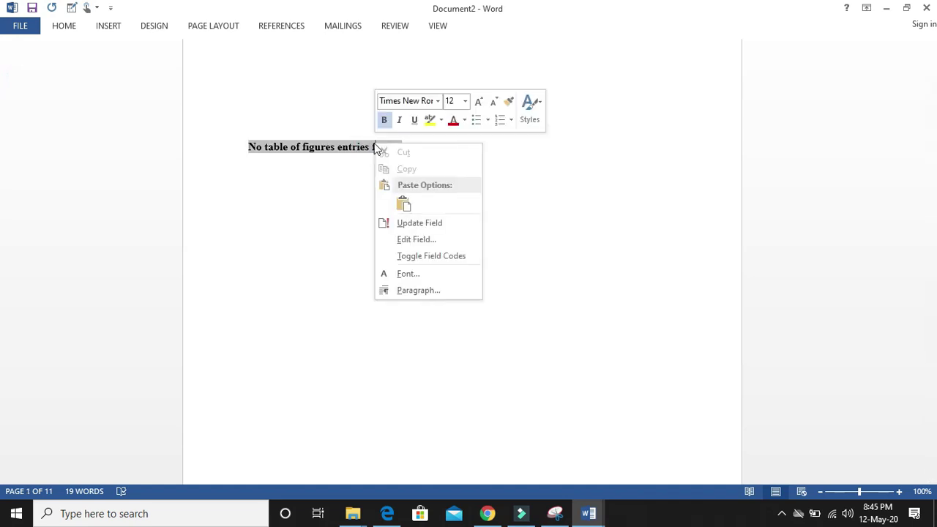
{"action": "left_click", "coordinate": [421, 224]}
{"action": "left_click", "coordinate": [473, 183]}
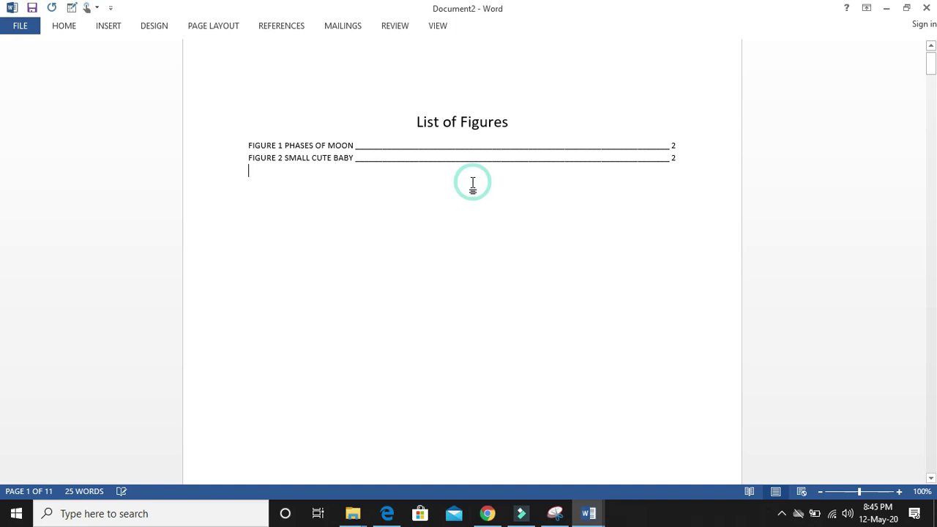
{"action": "mouse_move", "coordinate": [931, 63]}
{"action": "left_mouse_down"}
{"action": "mouse_move", "coordinate": [931, 160]}
{"action": "mouse_move", "coordinate": [928, 65]}
{"action": "left_mouse_up"}
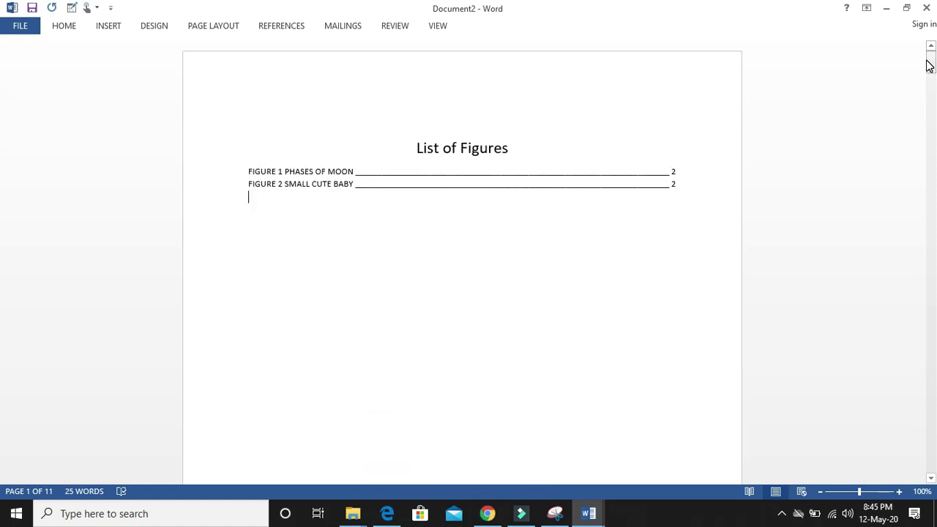
{"action": "left_click_drag", "start_coordinate": [929, 66], "coordinate": [930, 61]}
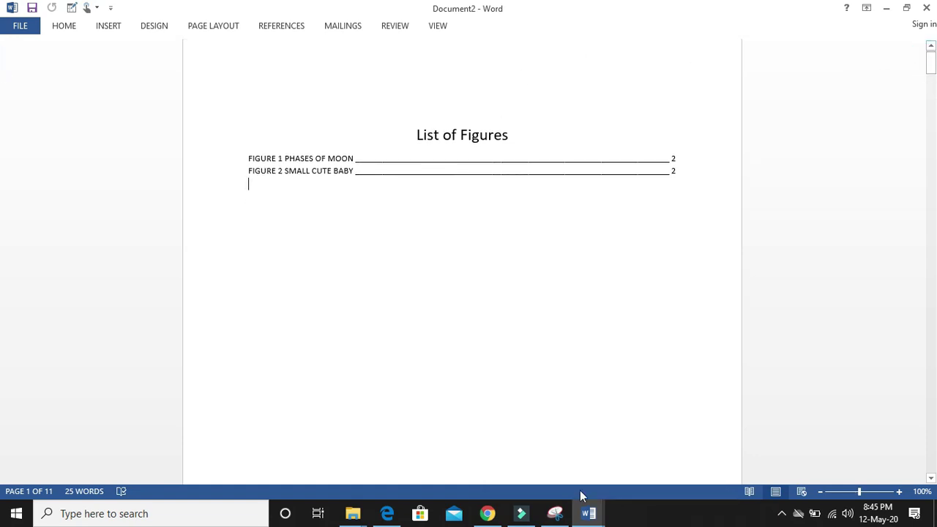
Step: Return to the Filmora9 editor and choose Record PC Screen from the Record menu
{"action": "left_click", "coordinate": [522, 515]}
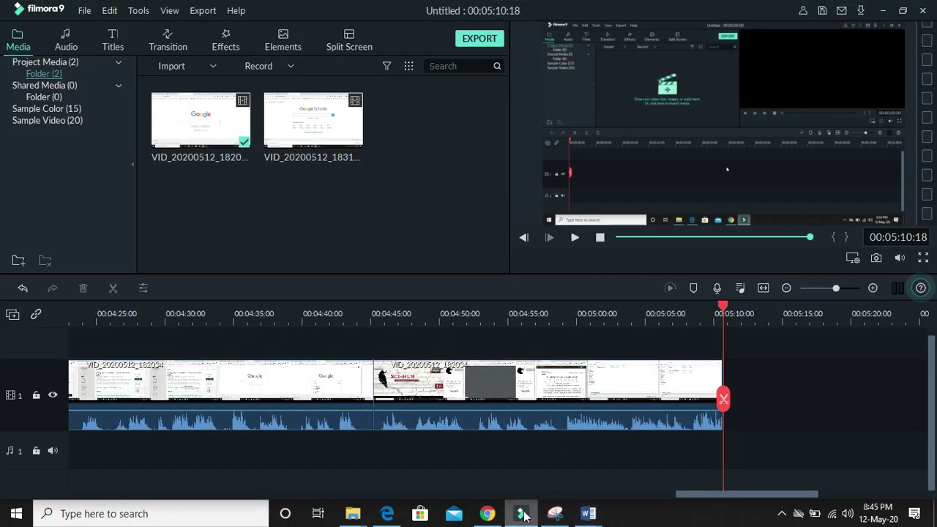
{"action": "left_click", "coordinate": [524, 515]}
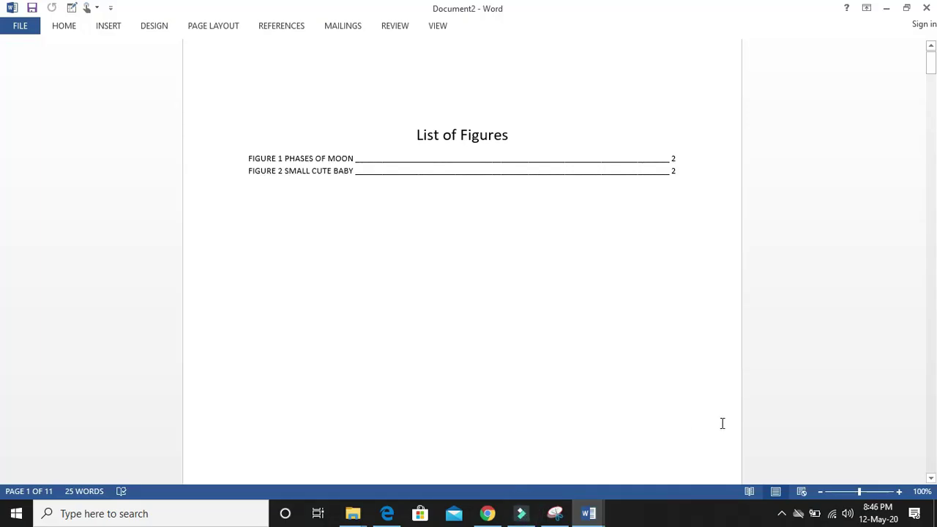
{"action": "left_click", "coordinate": [522, 514]}
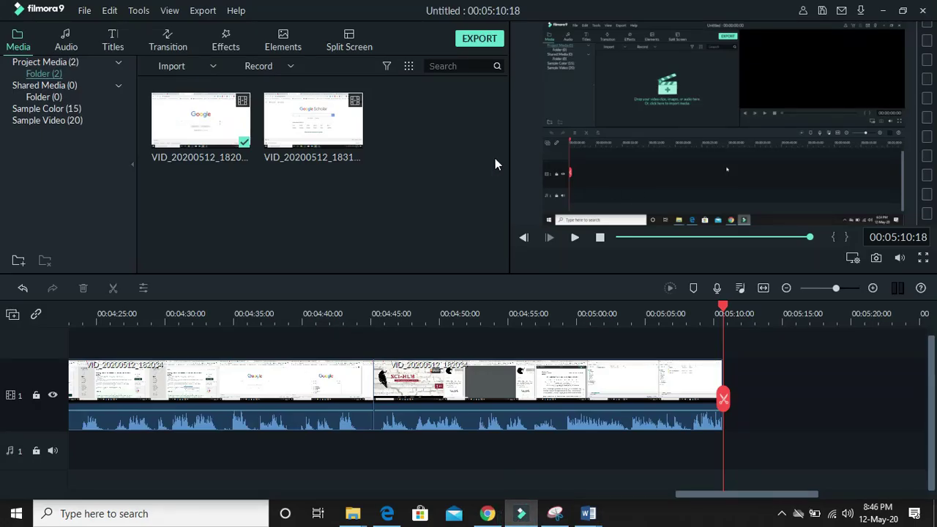
{"action": "left_click", "coordinate": [252, 67]}
{"action": "left_click", "coordinate": [270, 93]}
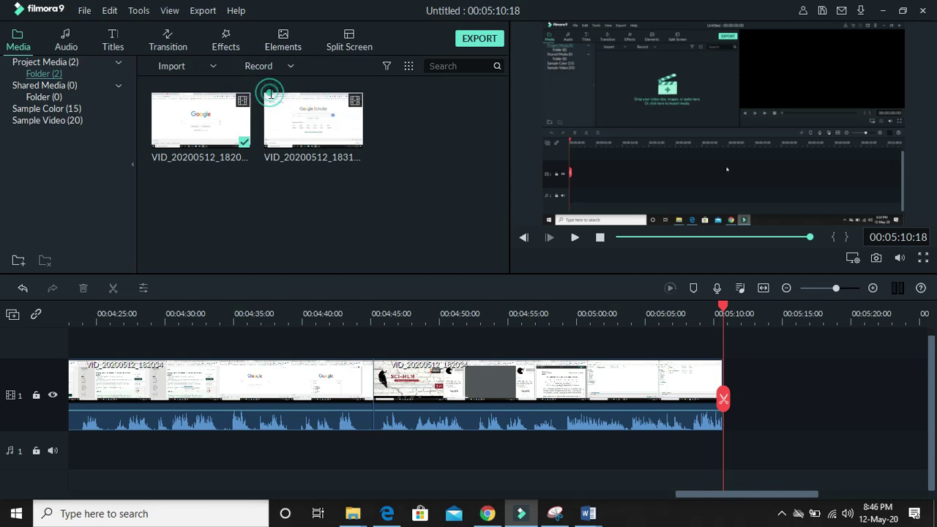